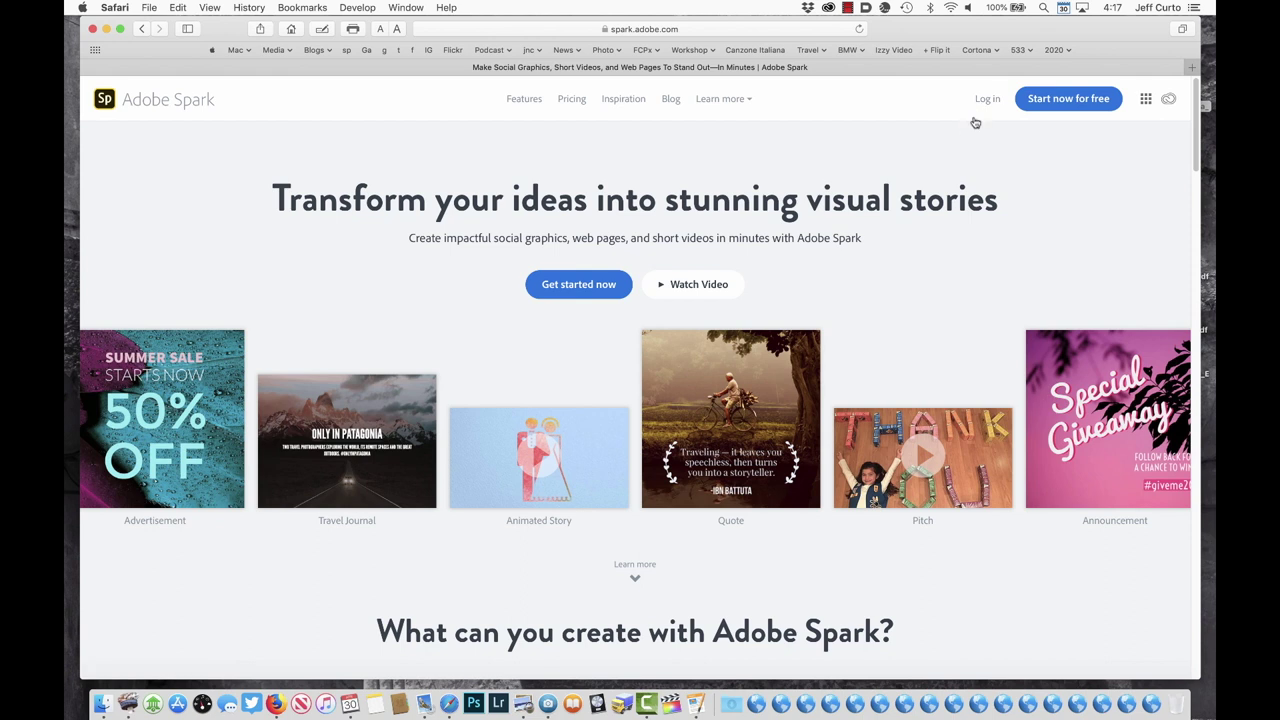
Step: Log in to Adobe Spark with the Adobe ID, filling in the saved e-mail address and account password
left_click(1068, 100)
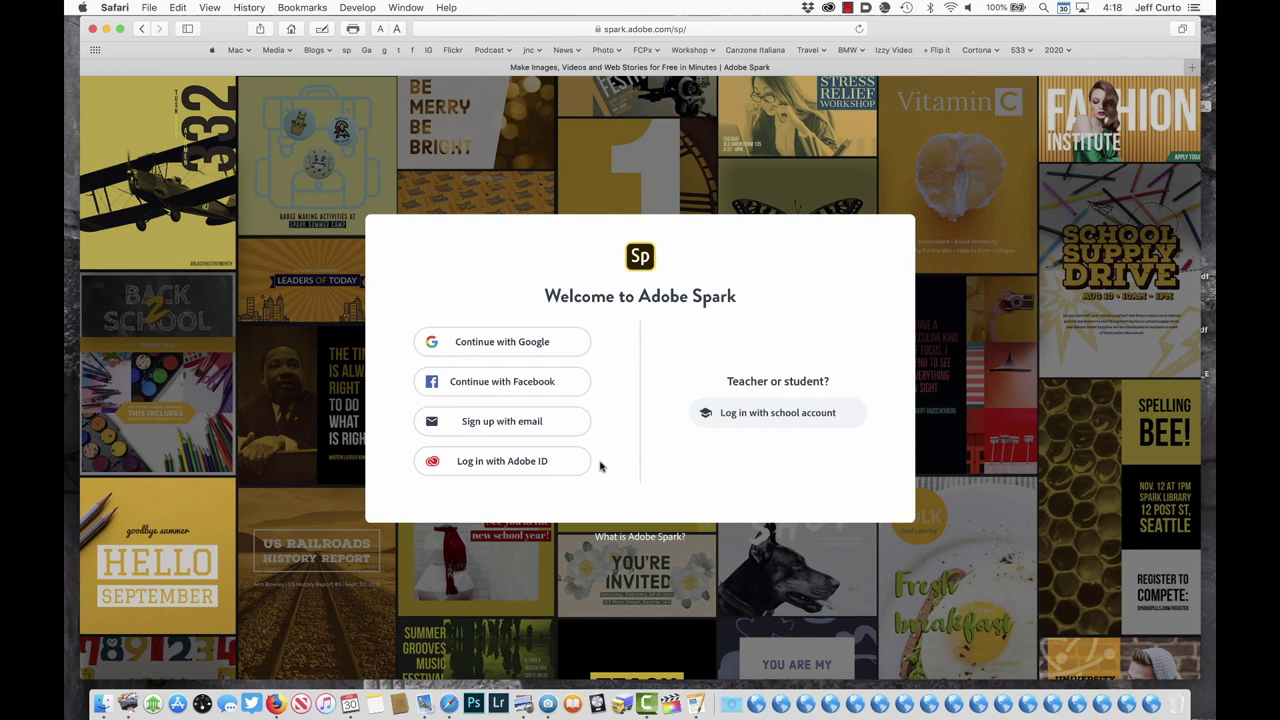
left_click(545, 470)
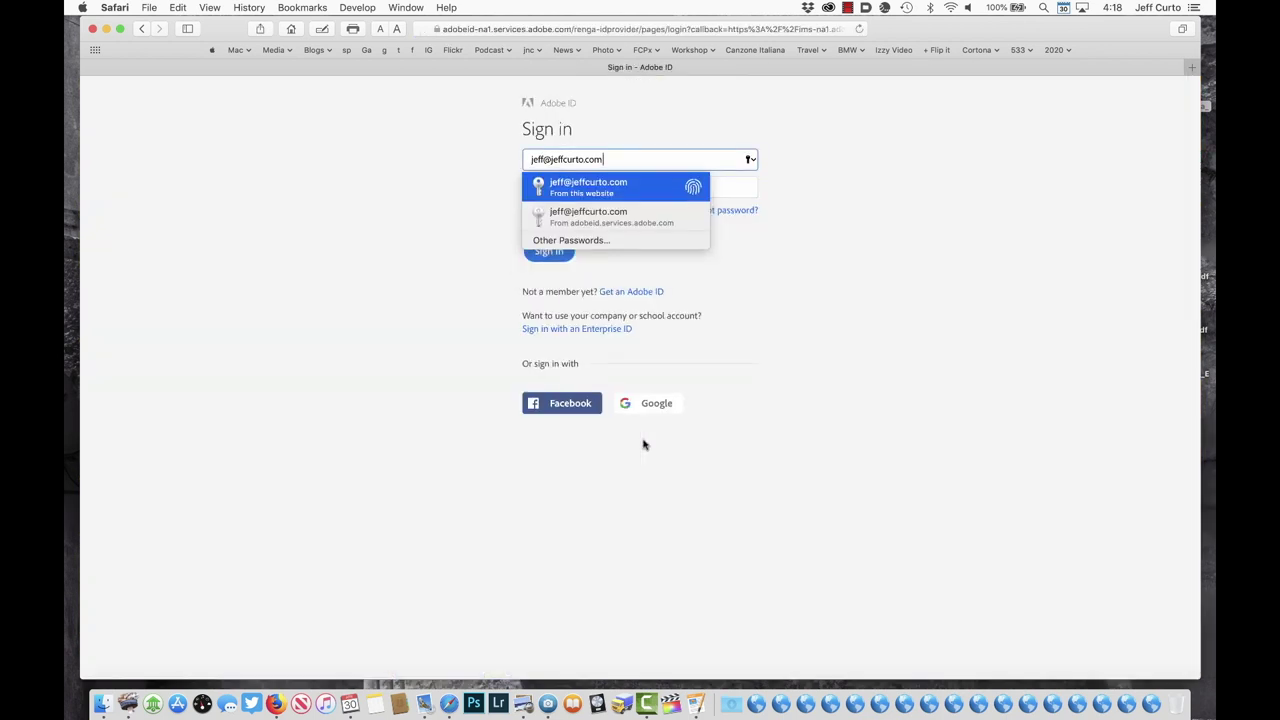
key("Return")
key("Return")
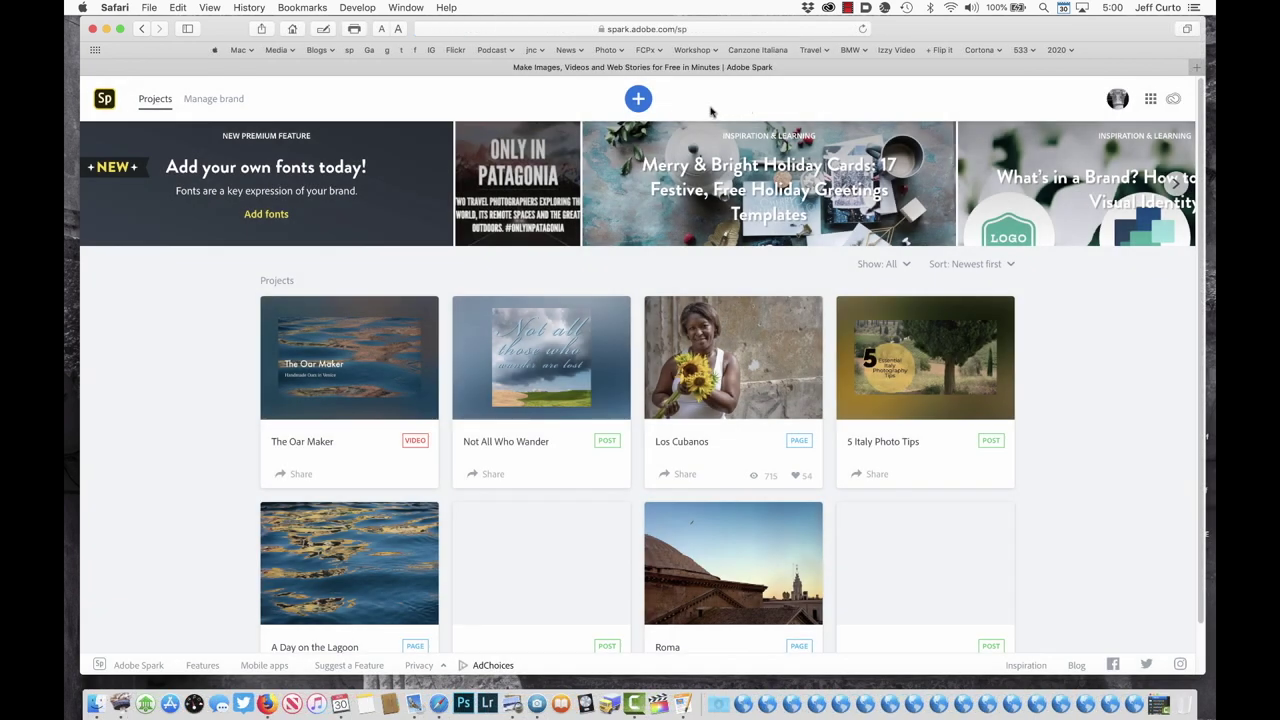
Step: Create a new video project from scratch
left_click(638, 100)
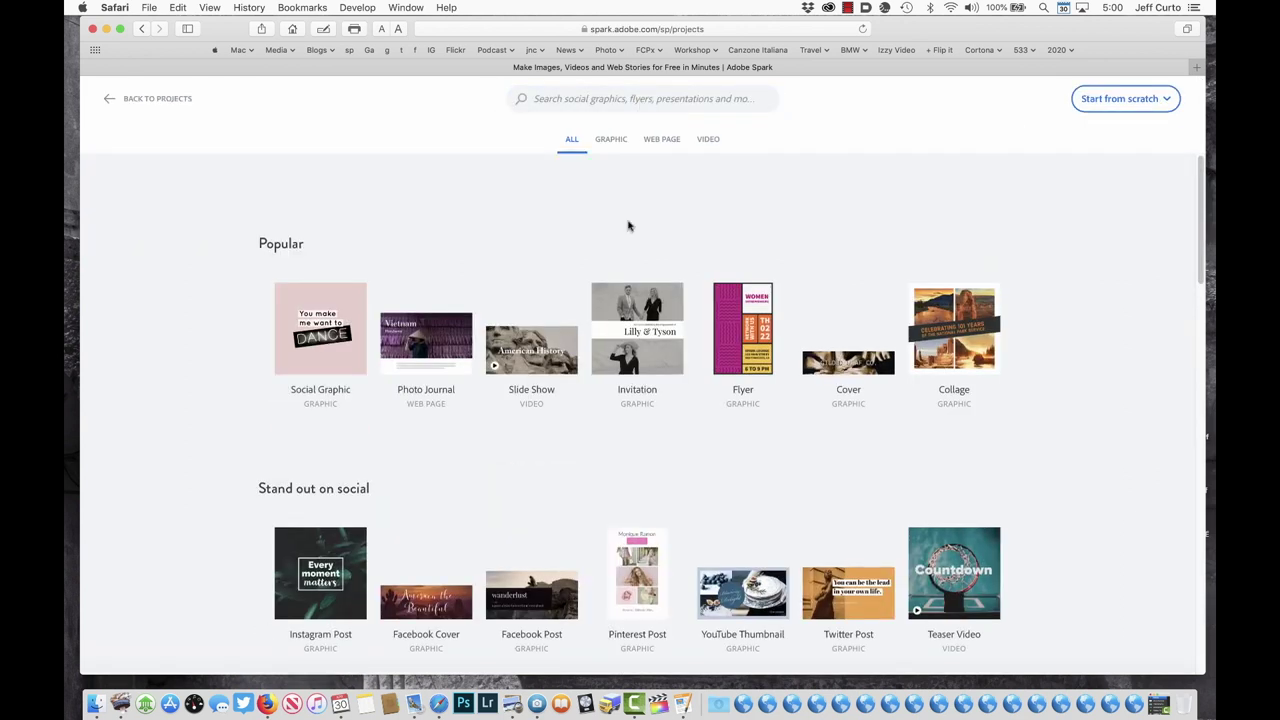
mouse_move(870, 302)
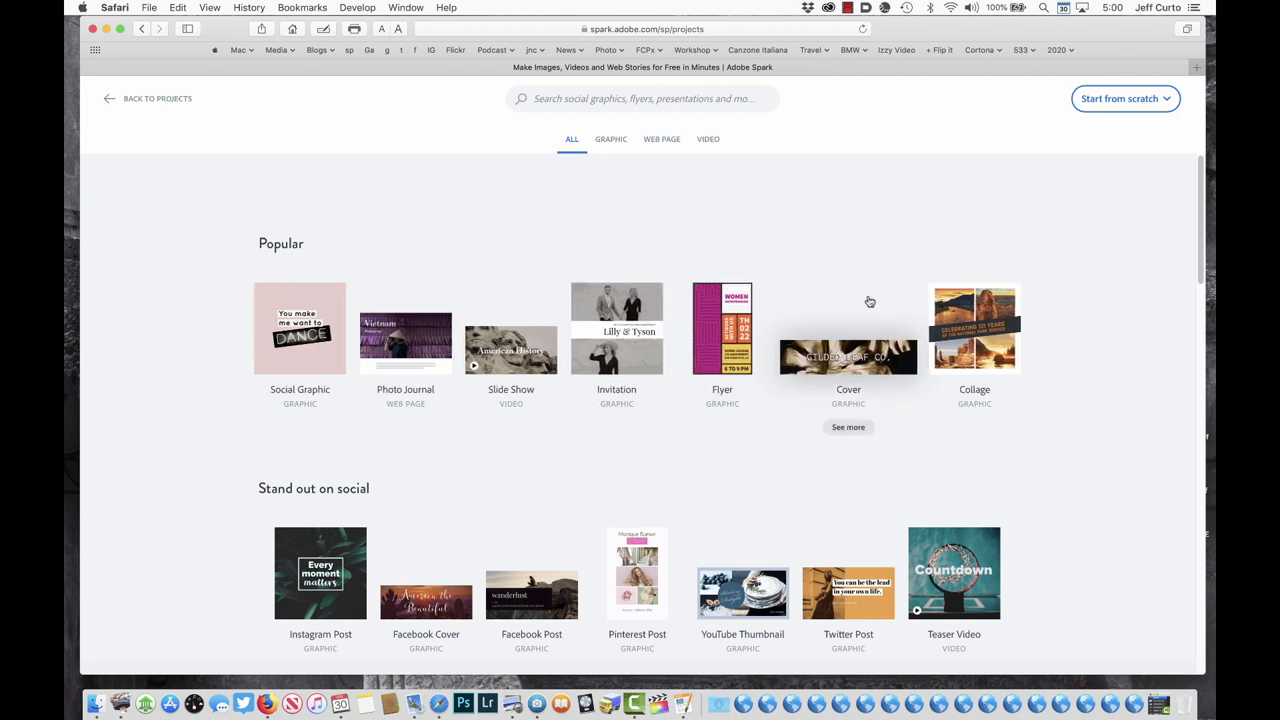
left_click(1124, 100)
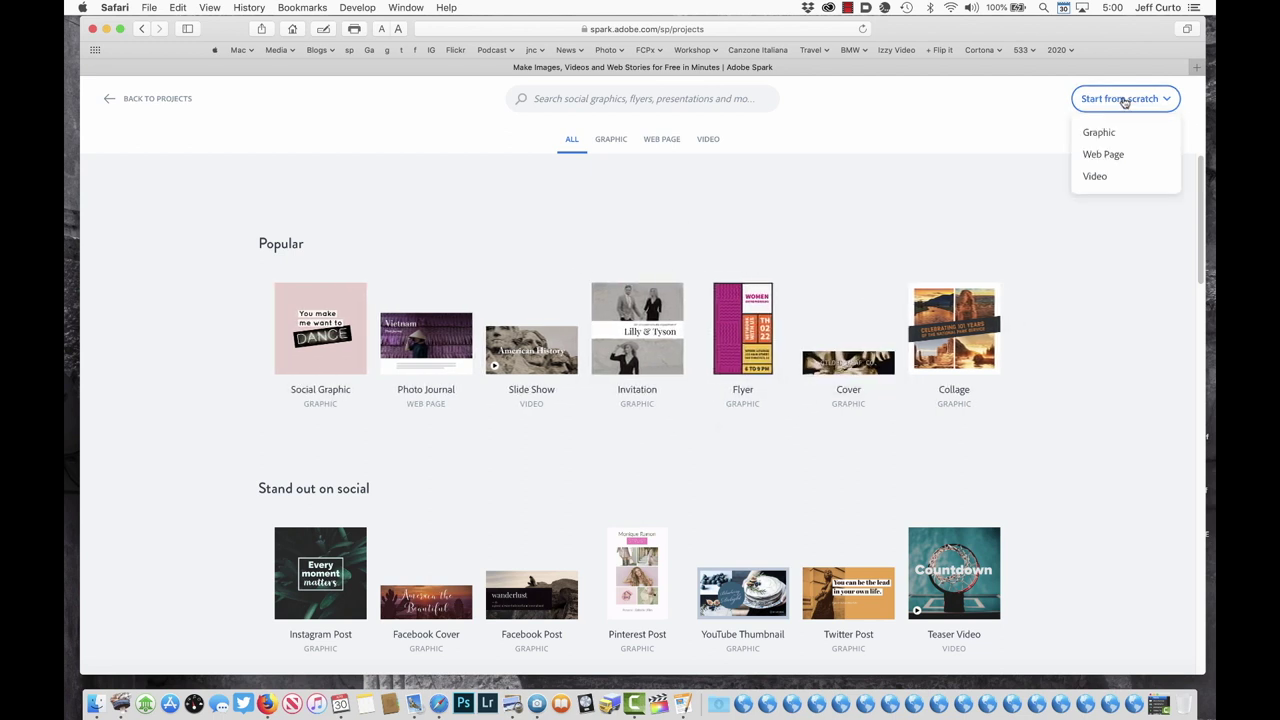
left_click(1097, 177)
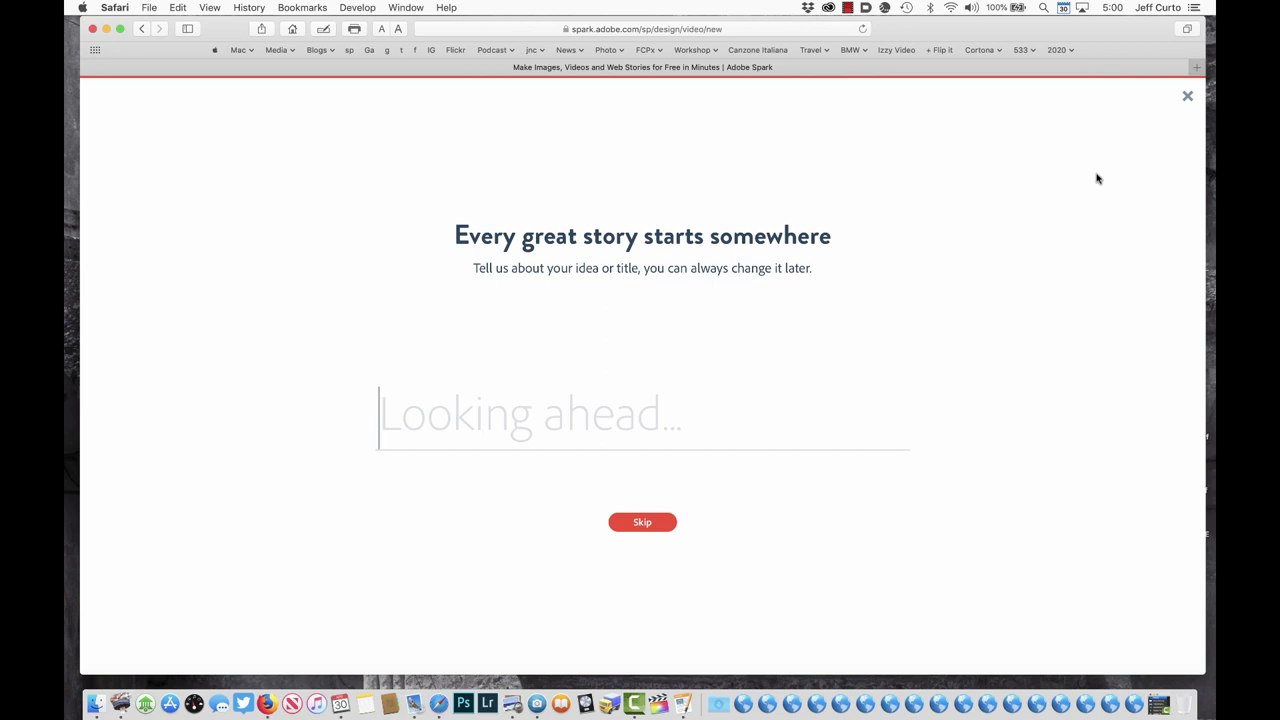
Step: Give the project the title "Italians At Work" and start from scratch instead of using a story template
type("Italia")
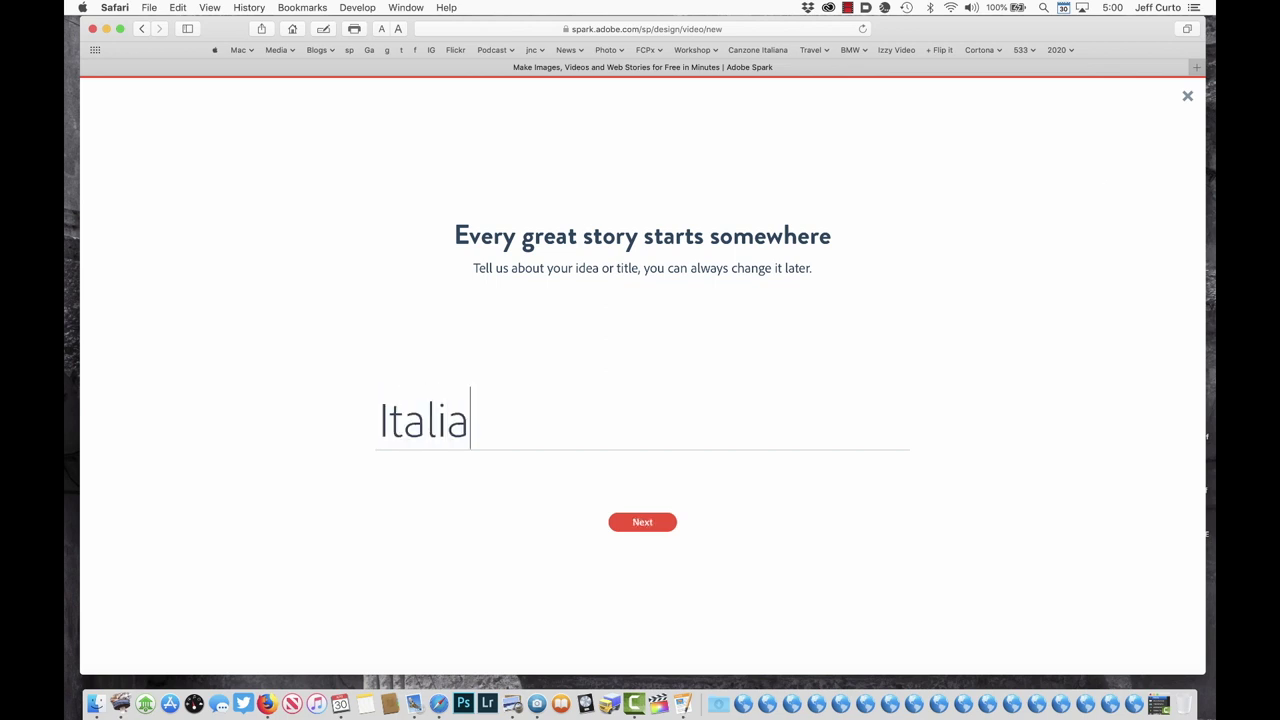
type("ns At Work")
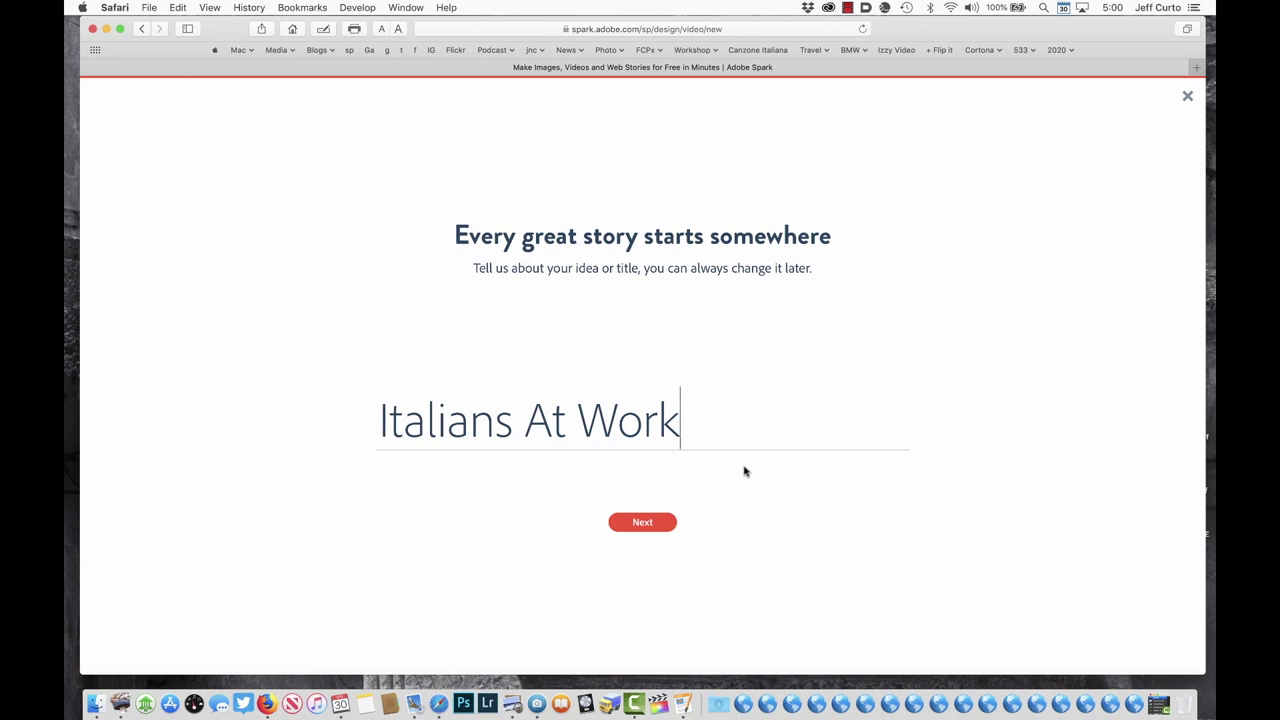
left_click(644, 527)
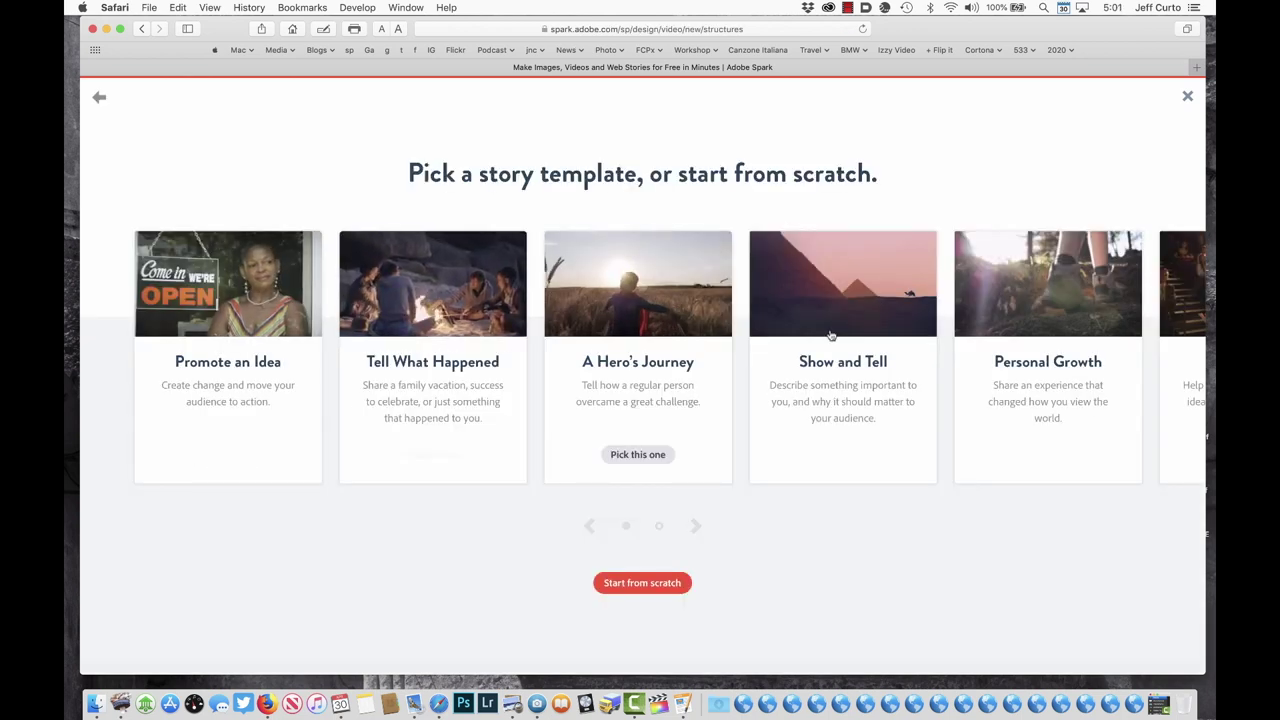
scroll(830, 335, "right", 5)
scroll(834, 337, "left", 5)
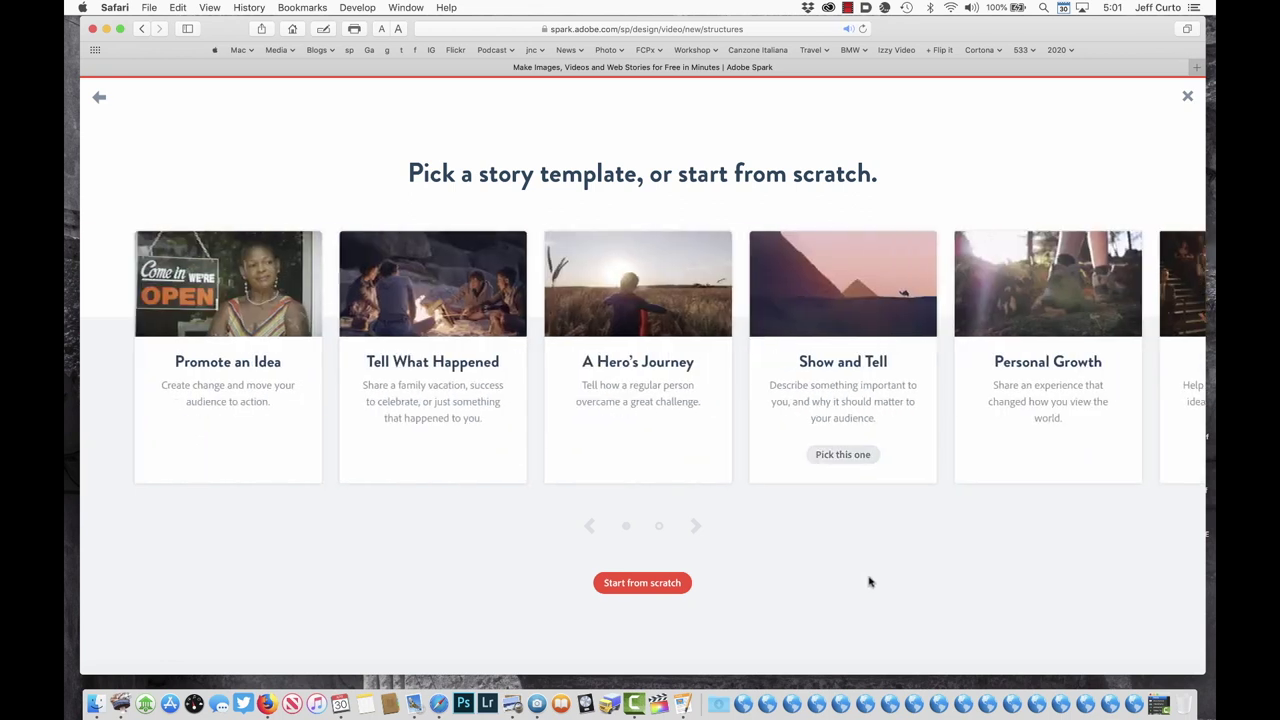
left_click(662, 588)
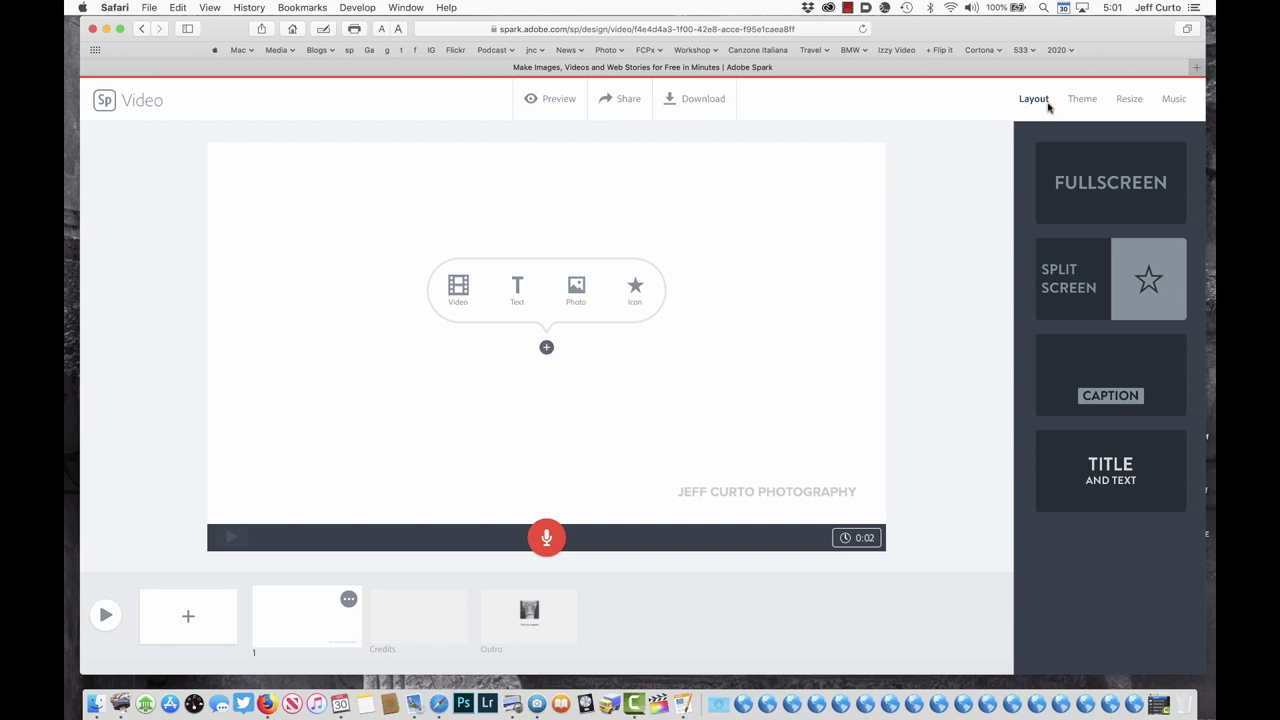
Step: Apply the Dark theme to the video and give the first slide the Title and Text layout
left_click(1129, 99)
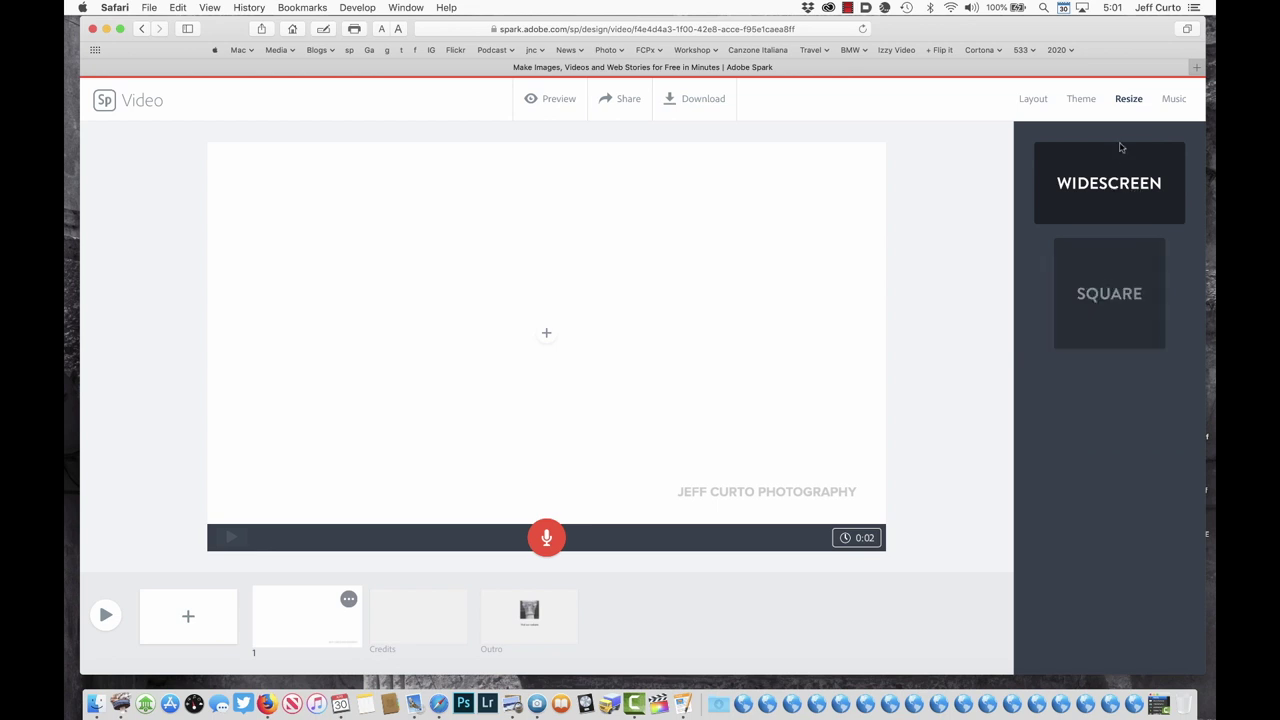
left_click(1087, 104)
scroll(1119, 244, "down", 4)
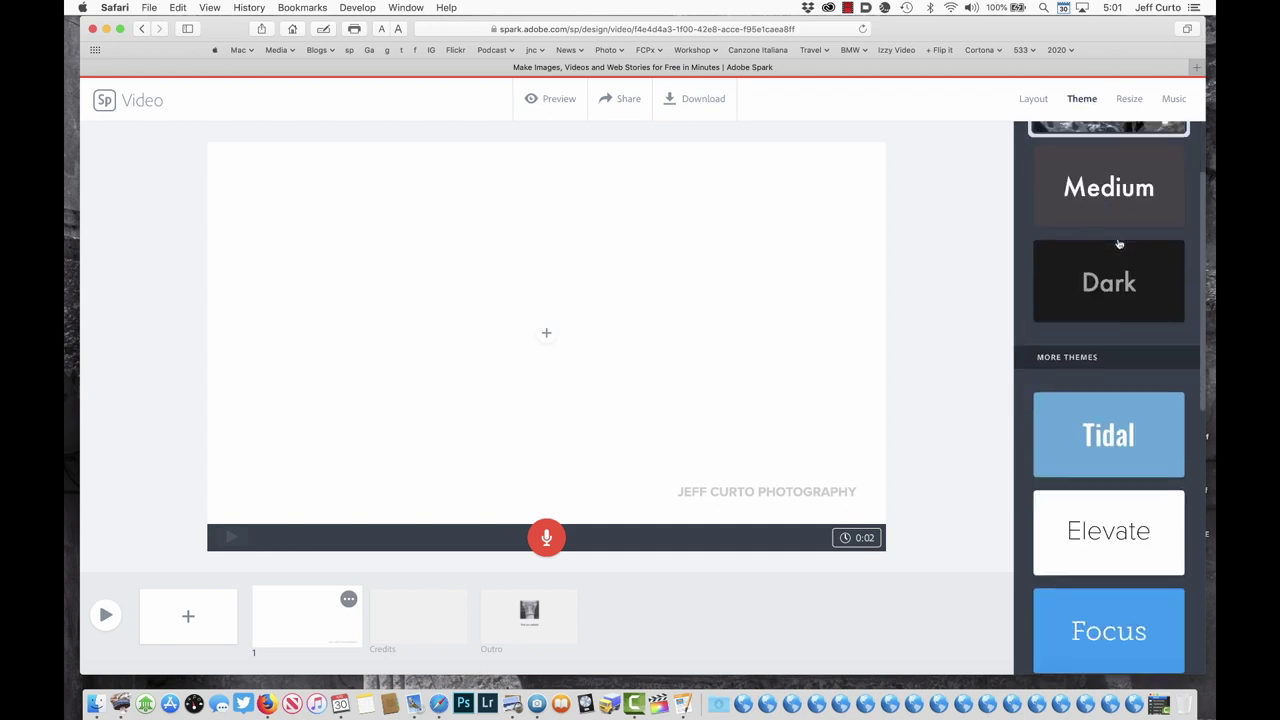
scroll(1119, 244, "down", 2)
left_click(1107, 242)
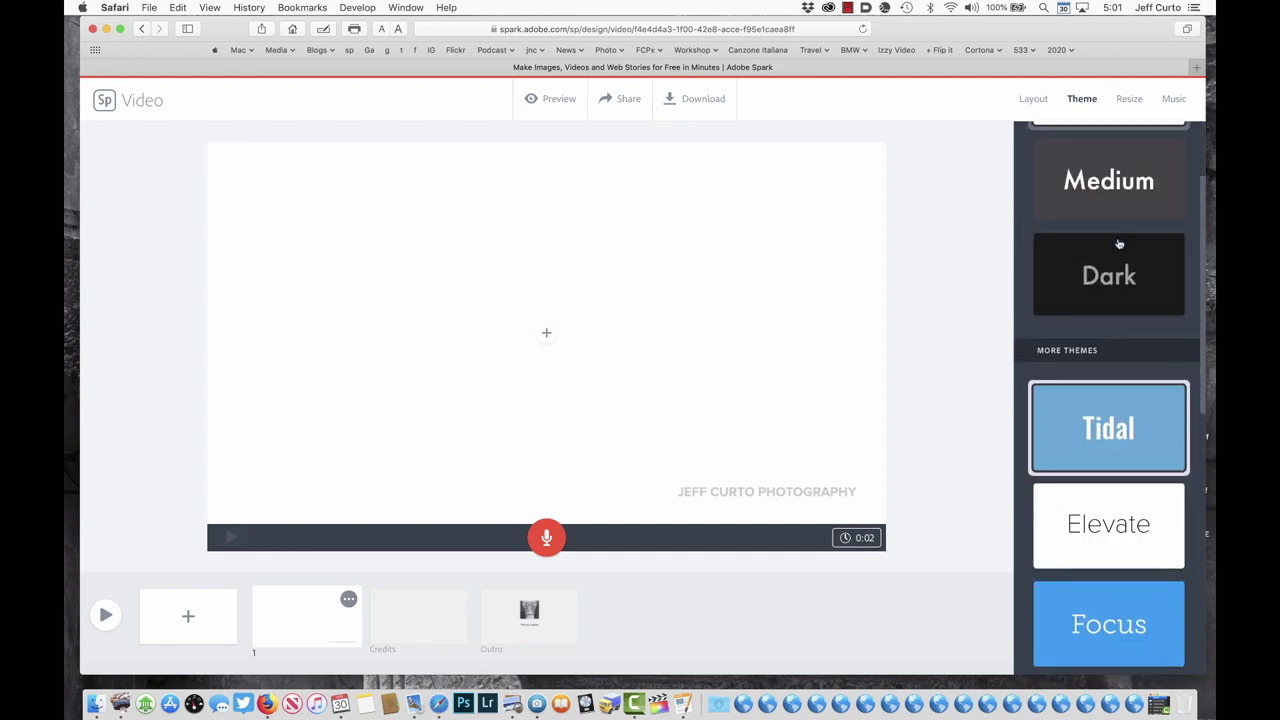
left_click(1117, 272)
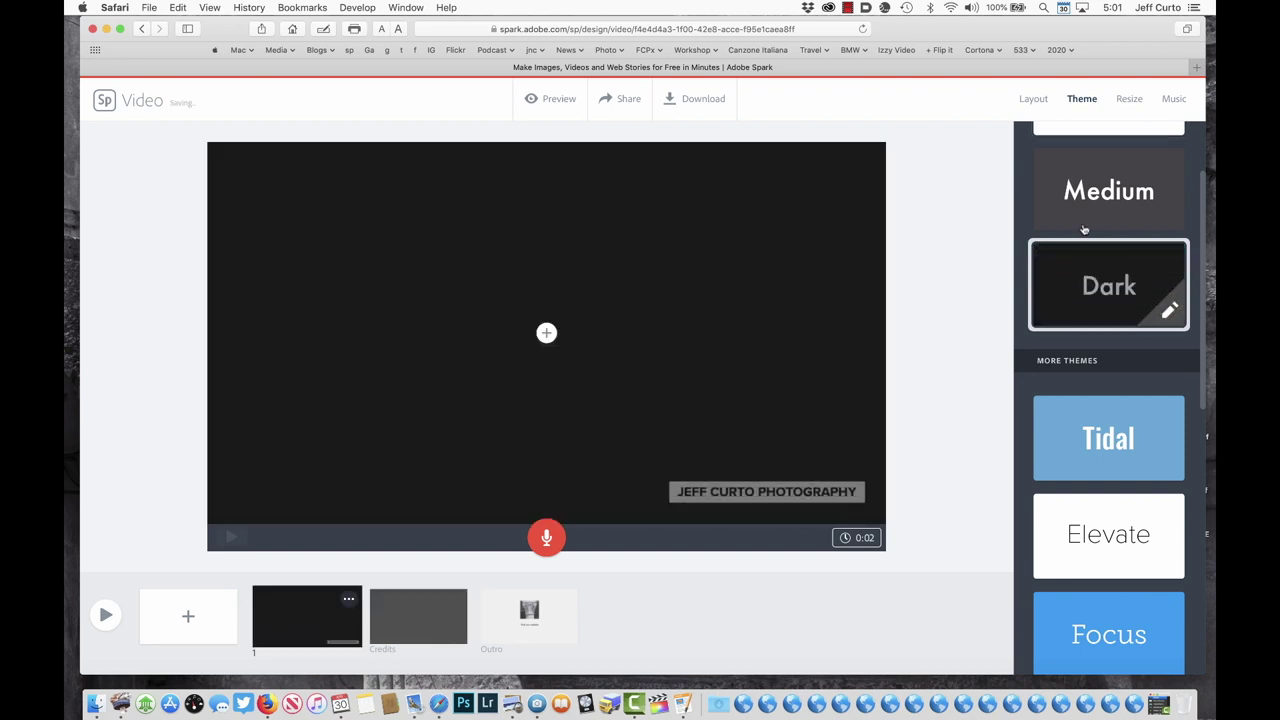
left_click(1034, 104)
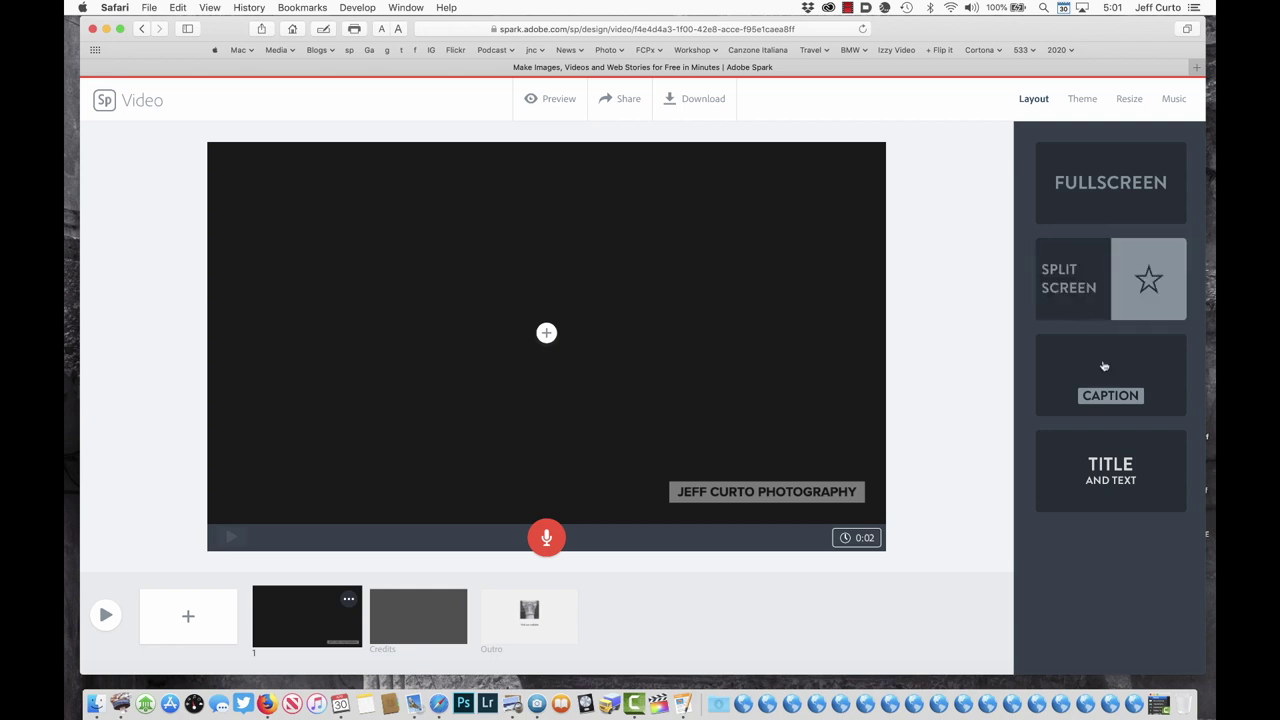
left_click(1108, 464)
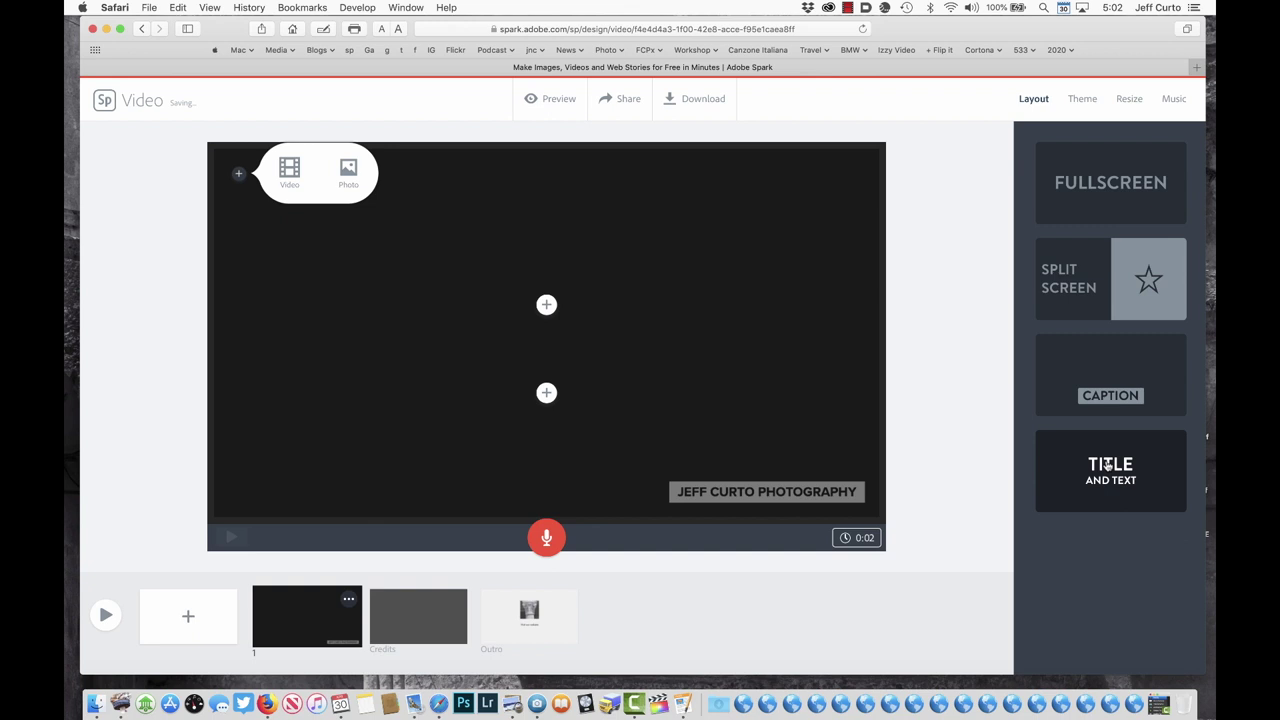
Step: Enter "Italians At Work" as the title text on the first slide and turn off the photography brand stamp
left_click(546, 305)
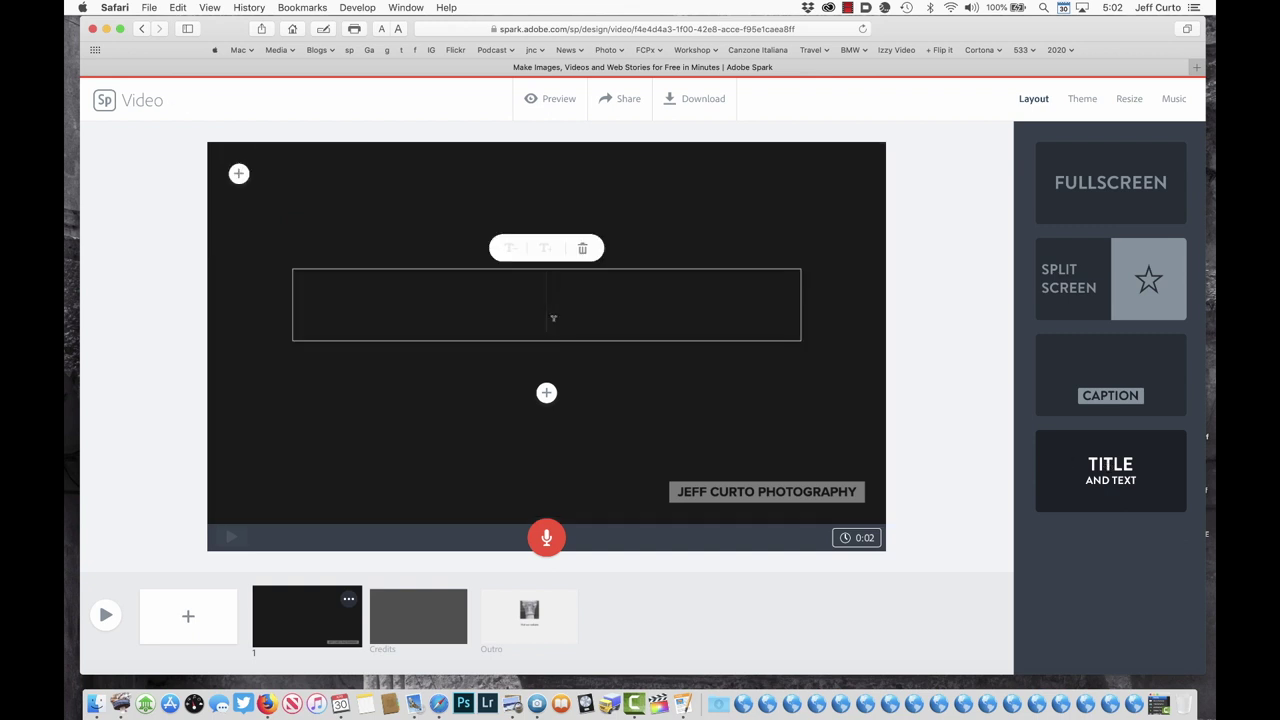
type("Ita")
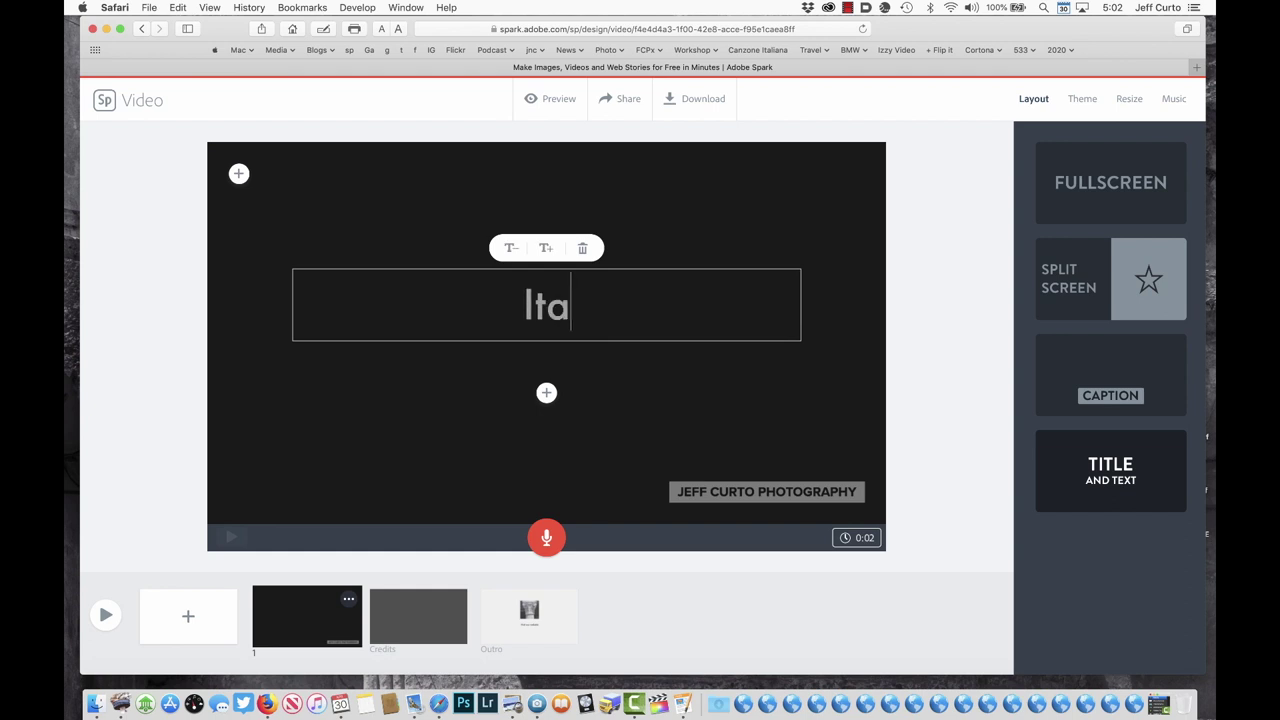
type("lians At Work")
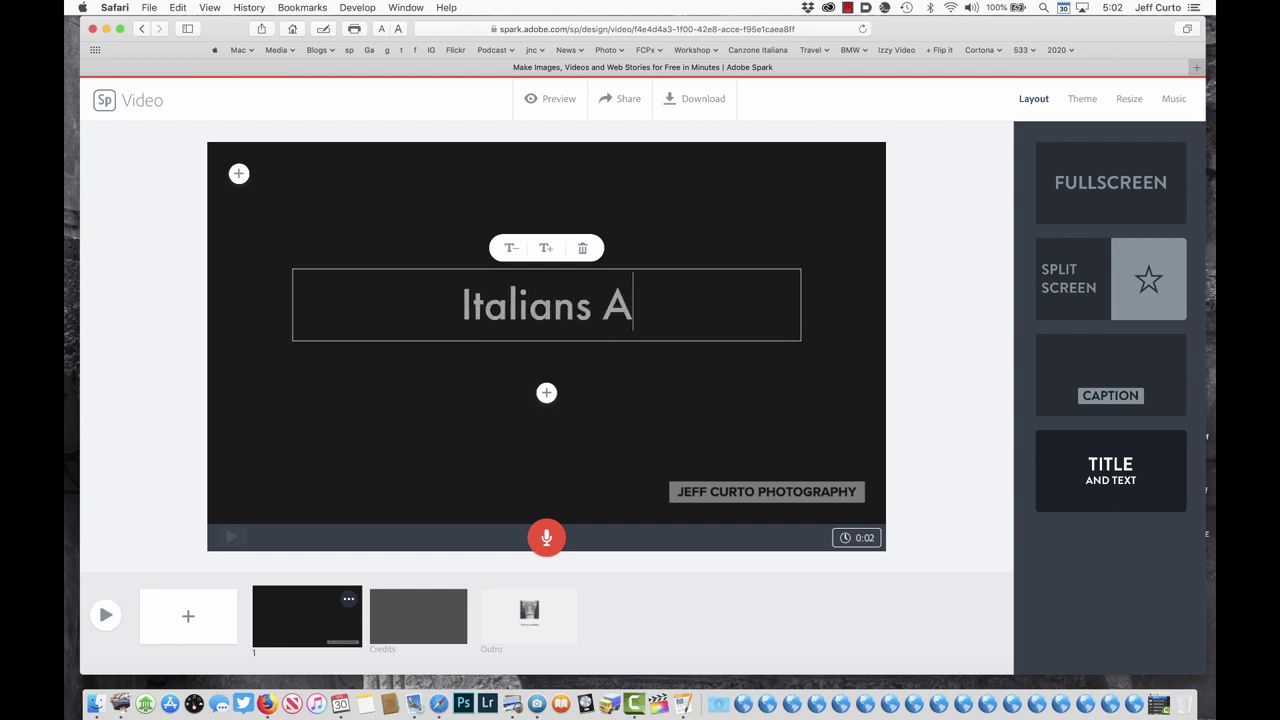
left_click(583, 408)
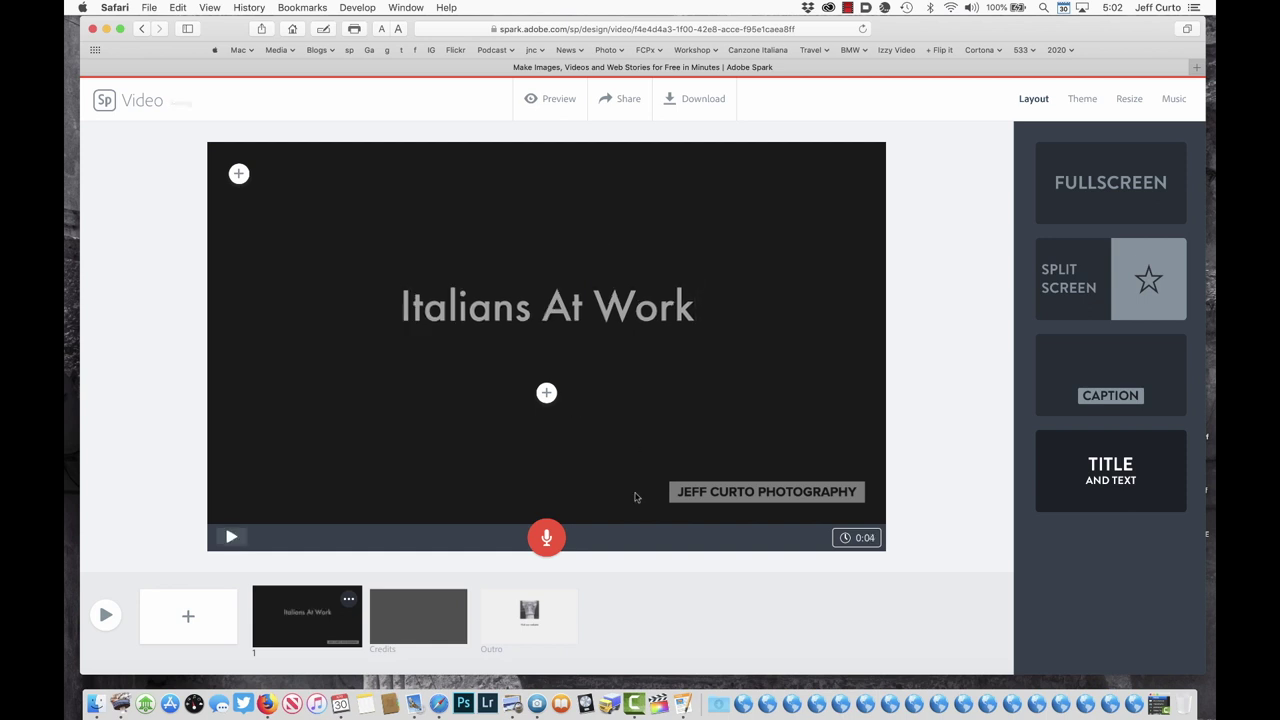
left_click(768, 500)
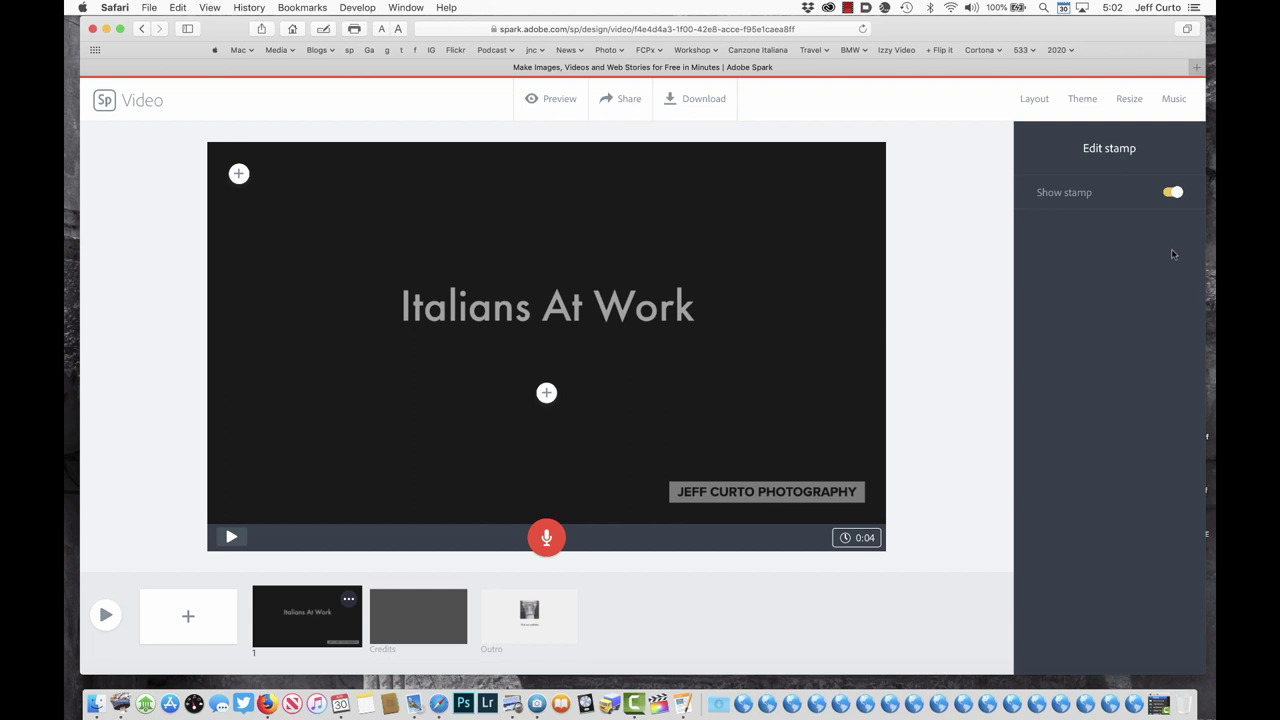
left_click(1170, 195)
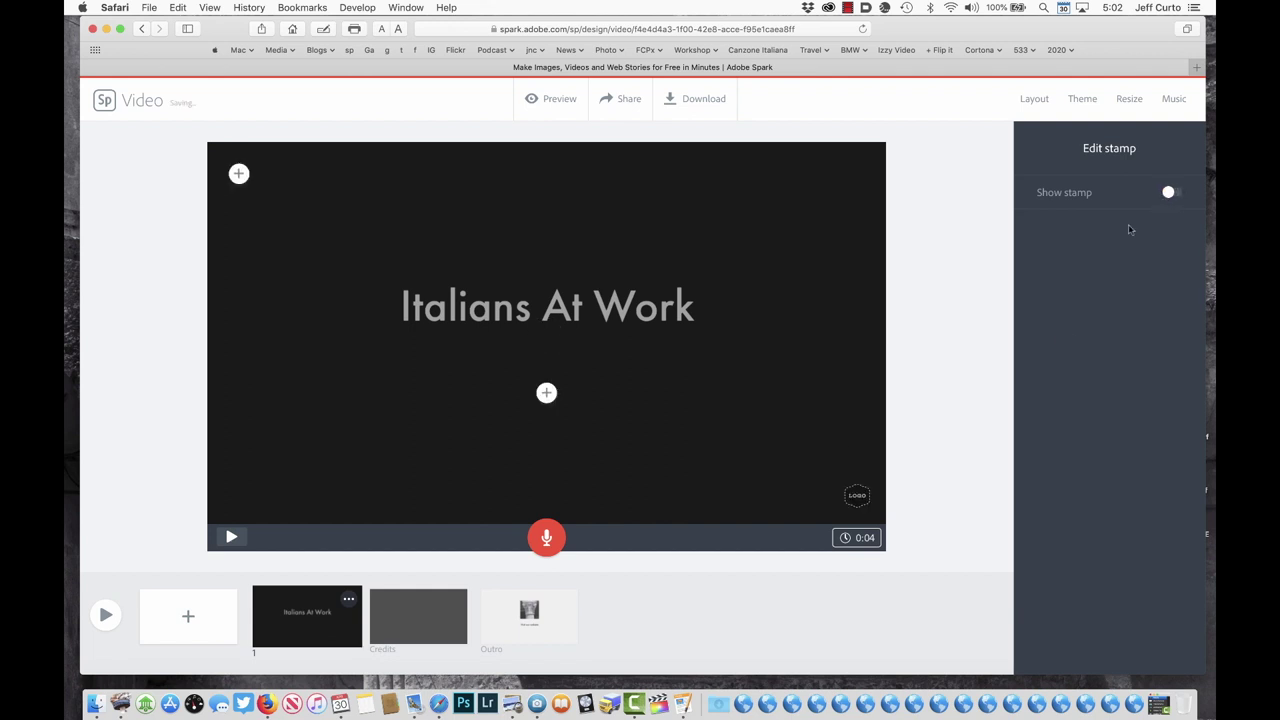
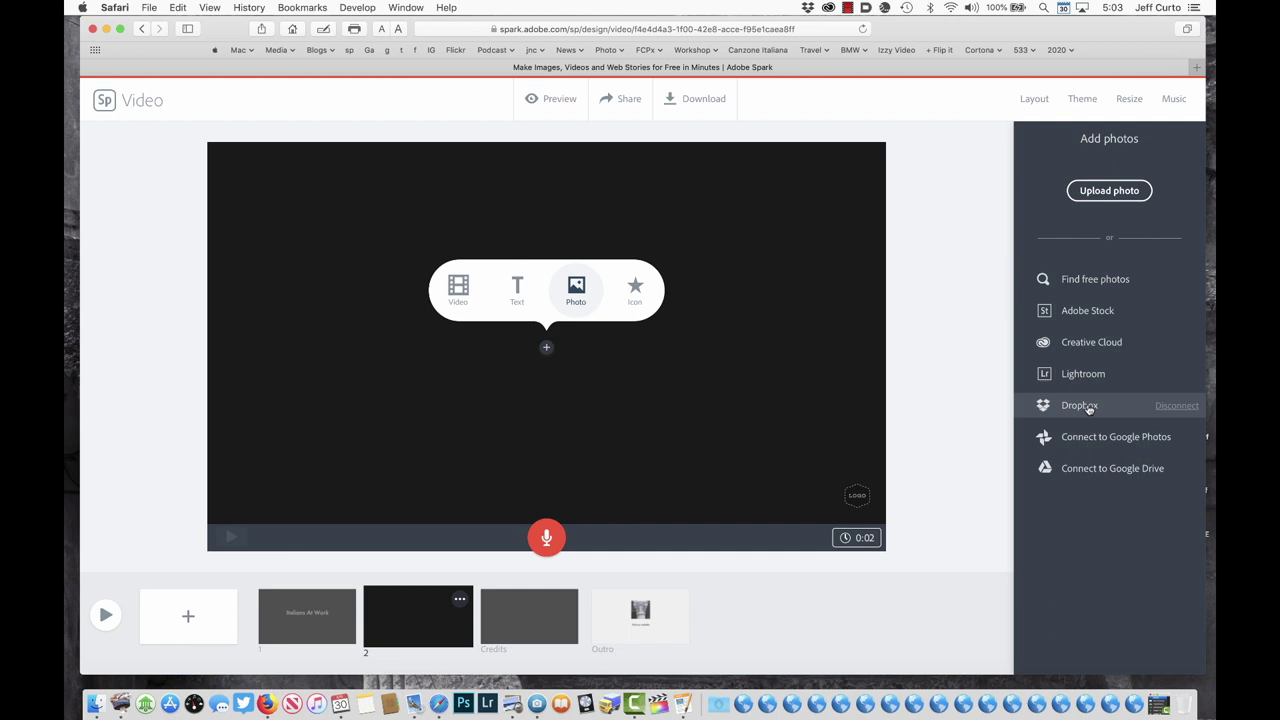
Step: Insert the photo of two men painting a green shutter into slide 2 from the Dropbox folder "For Adobe Spark Project"
left_click(1089, 406)
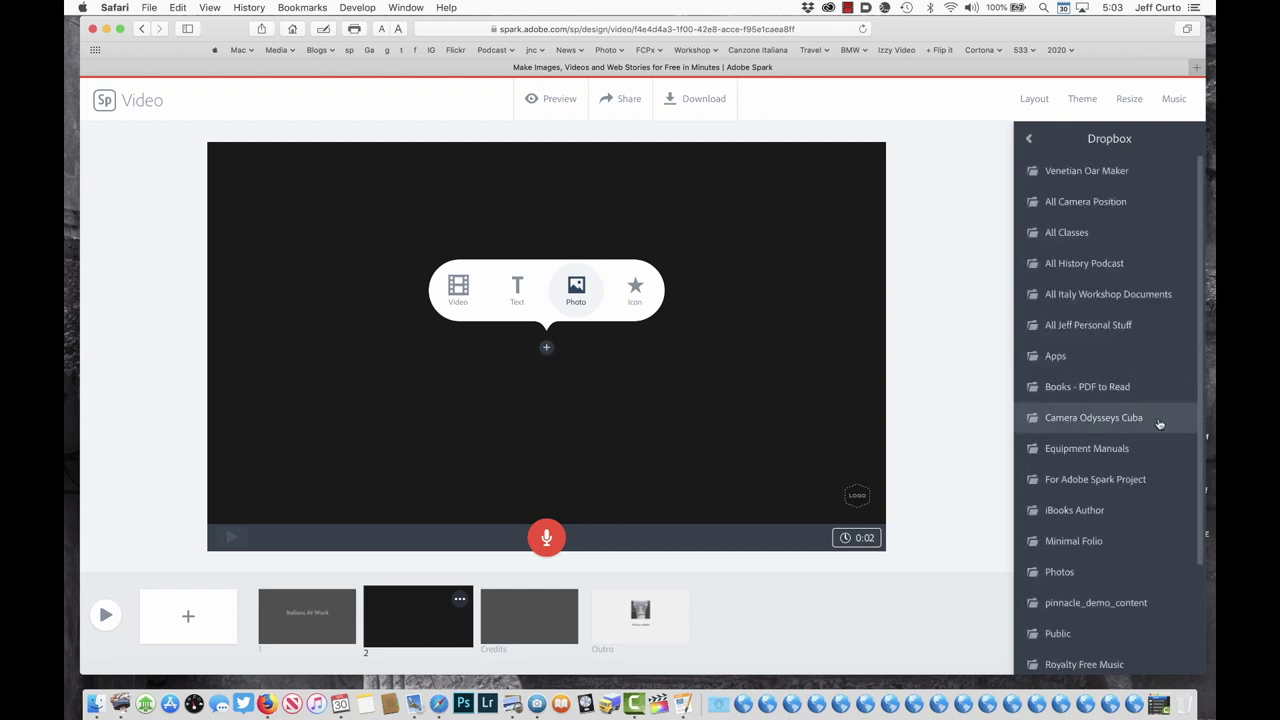
left_click(1084, 484)
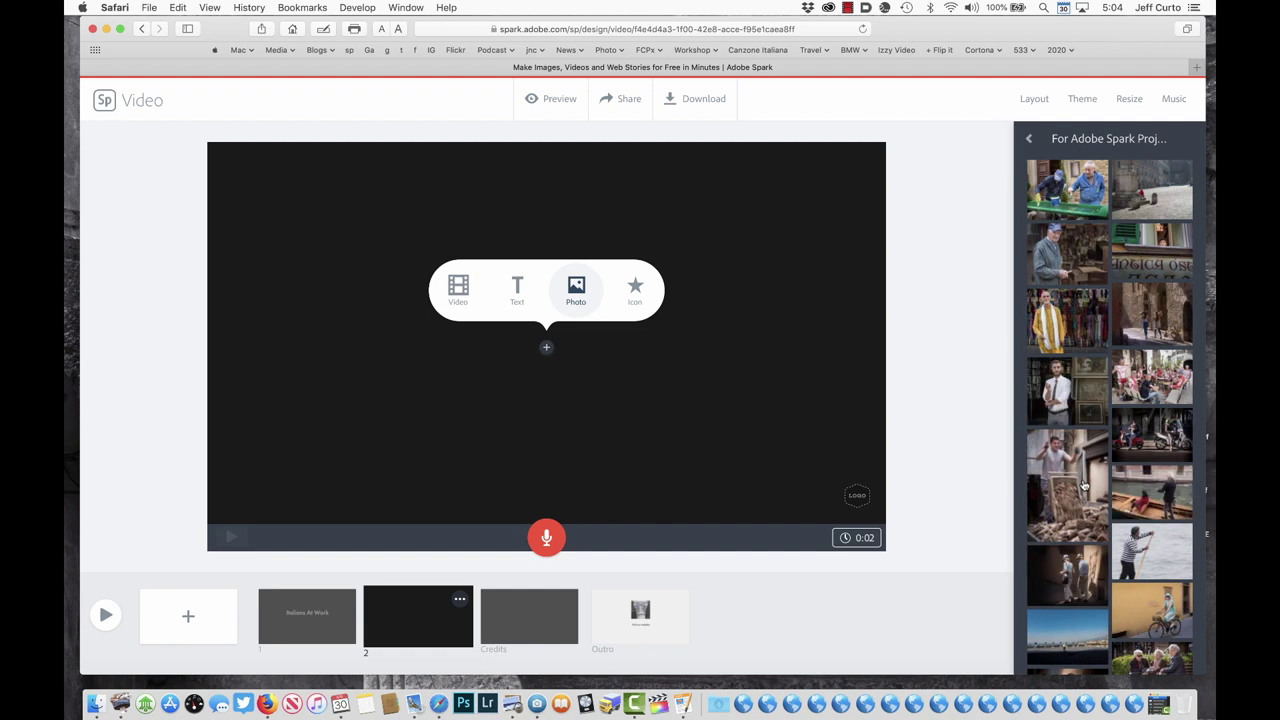
left_click(1084, 484)
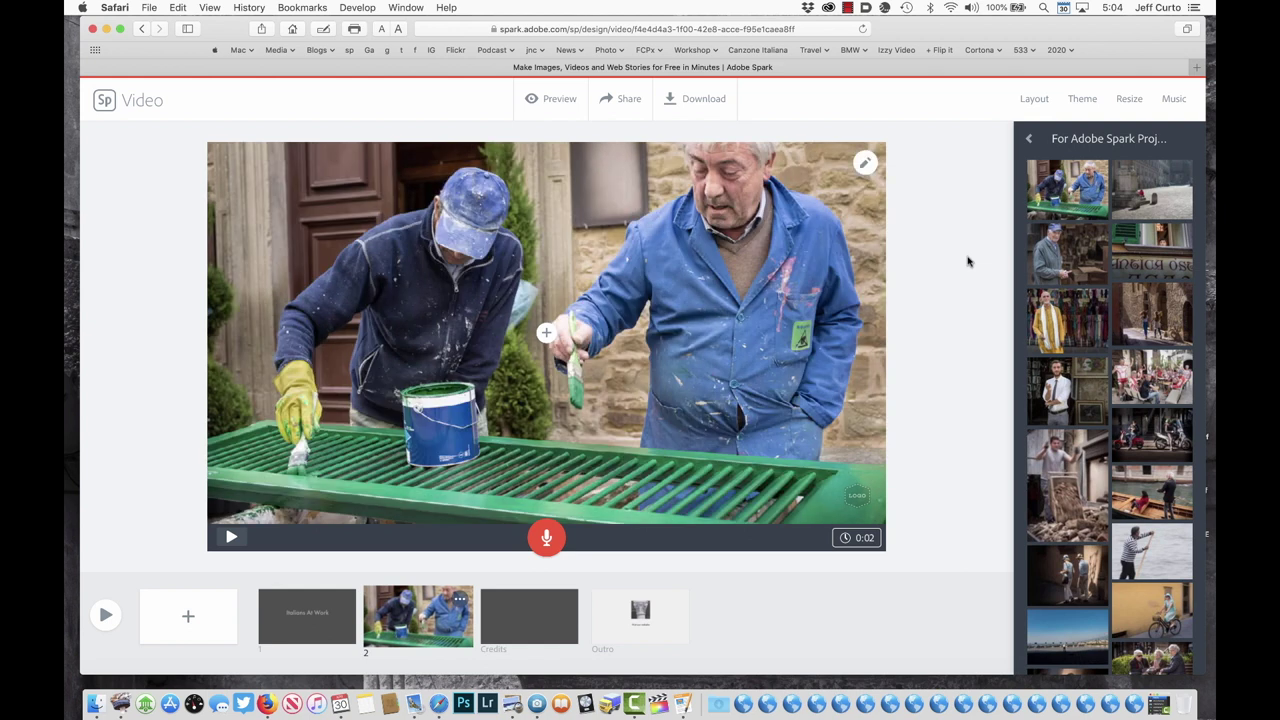
Step: Zoom out the photo of the two painters on slide 2 until its full height fits in the frame
left_click(864, 168)
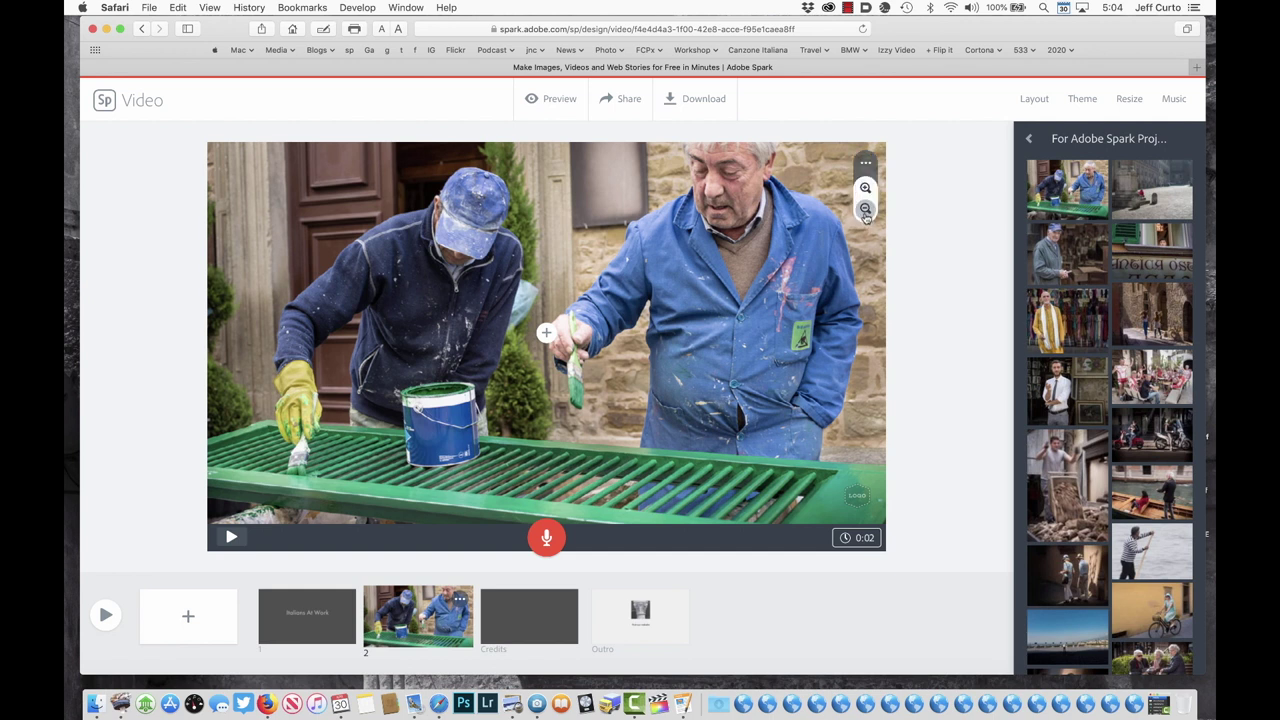
left_click(866, 214)
left_click(866, 214)
left_click(866, 214)
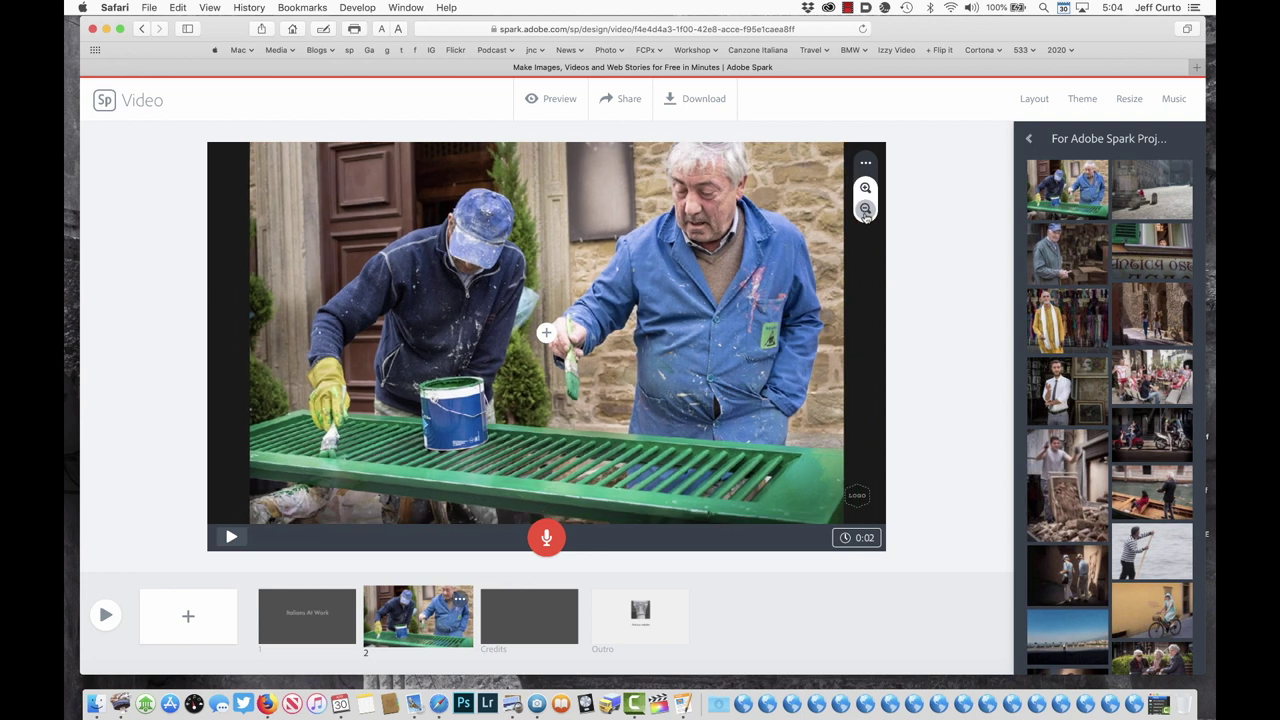
left_click(866, 214)
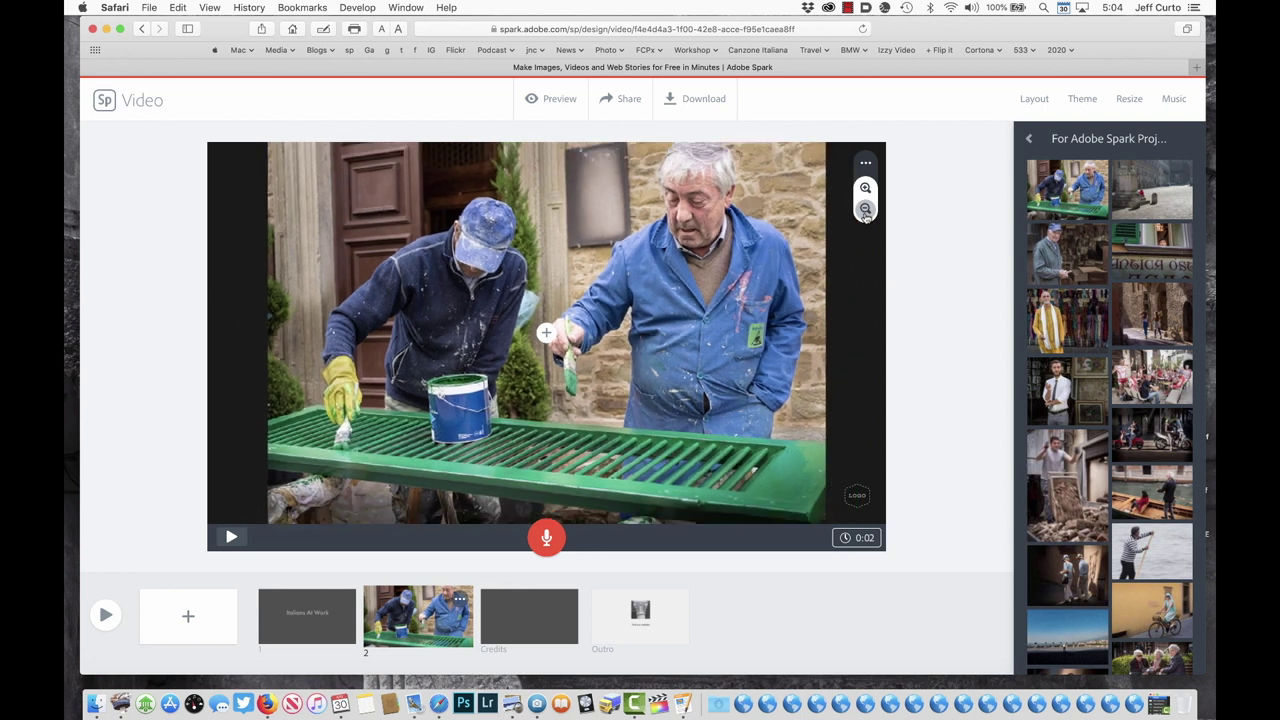
left_click(866, 214)
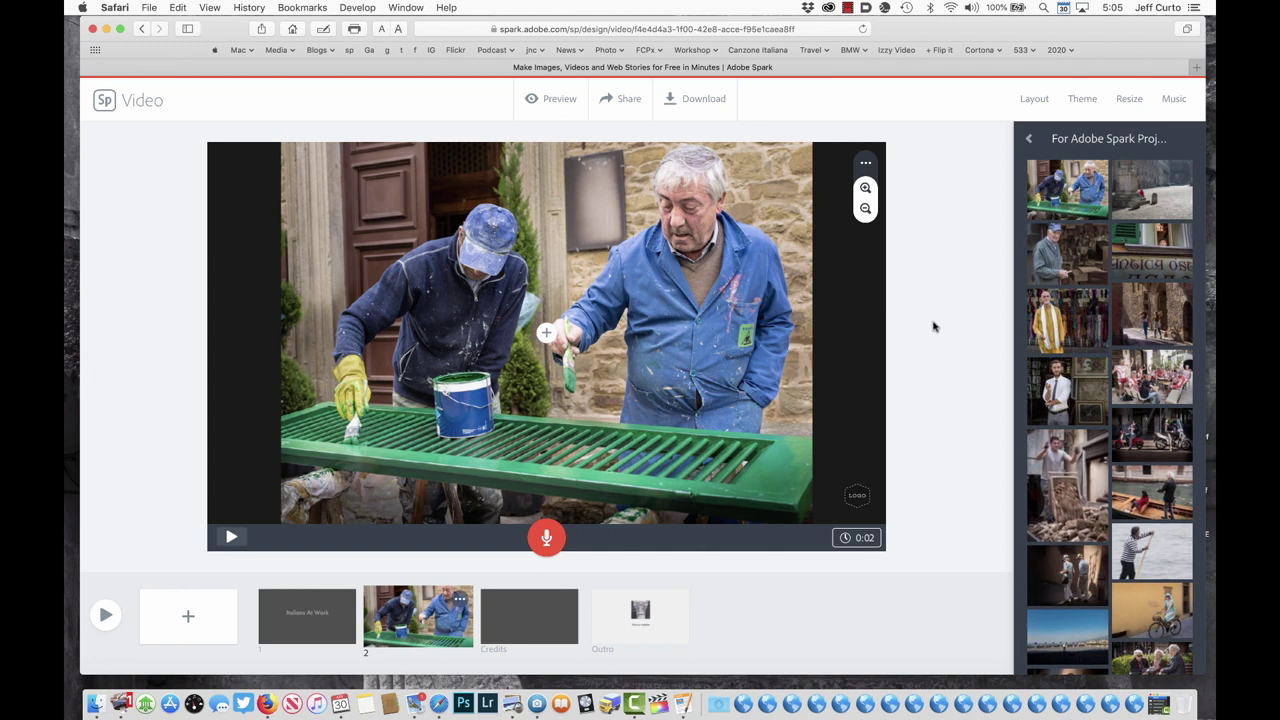
Step: Add a third slide and fill it with the photo of the elderly craftsman in a blue cap and work coat
left_click(176, 623)
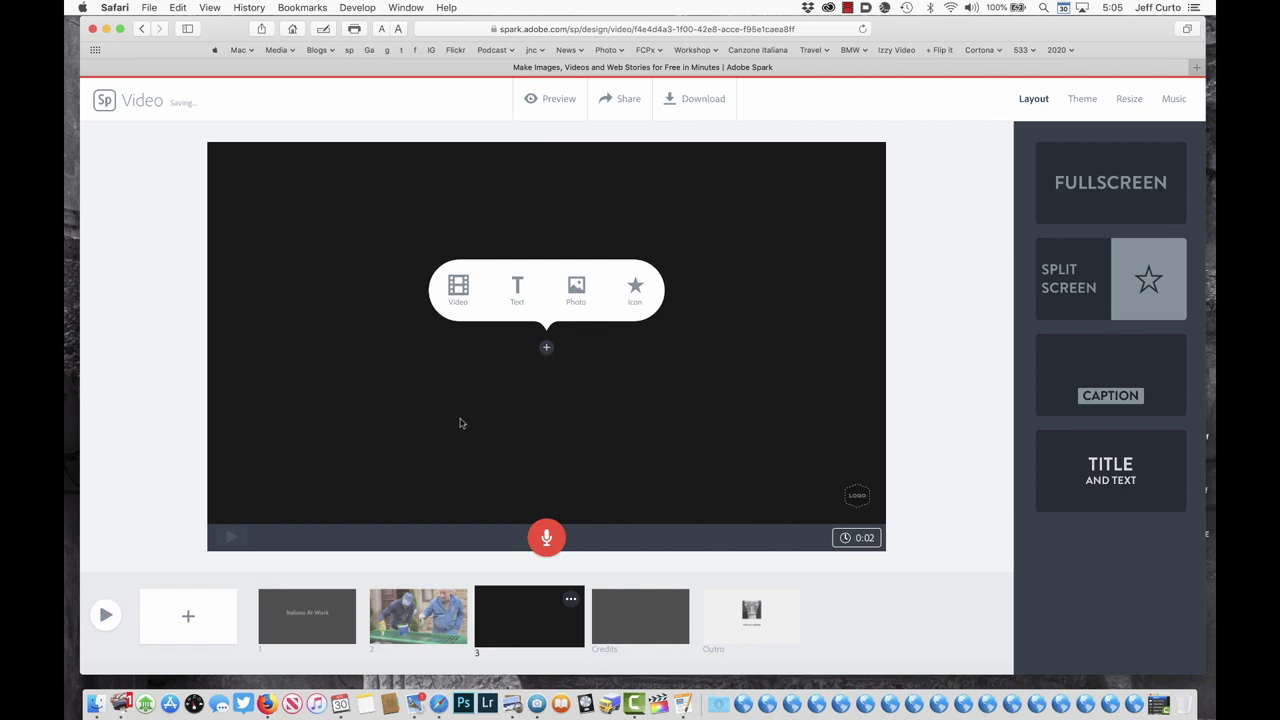
left_click(578, 292)
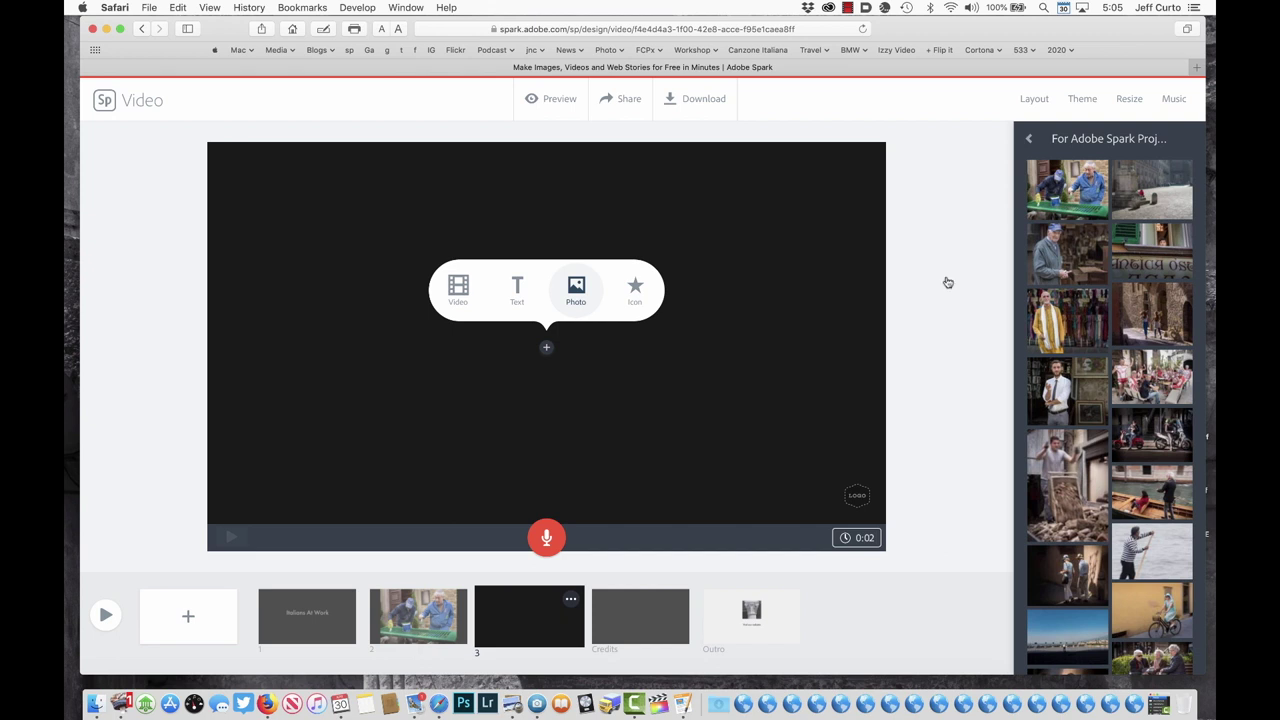
left_click(1068, 485)
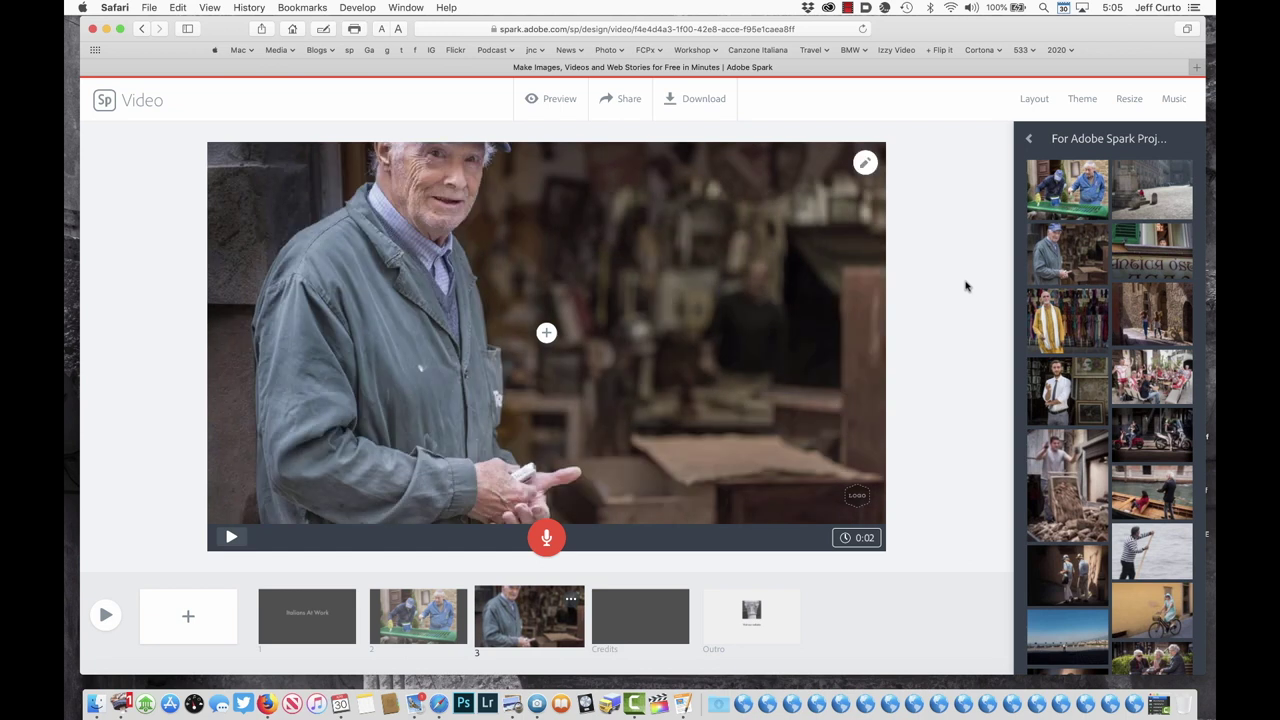
Step: Zoom out the craftsman photo on slide 3 until its full height fits in the frame
mouse_move(866, 172)
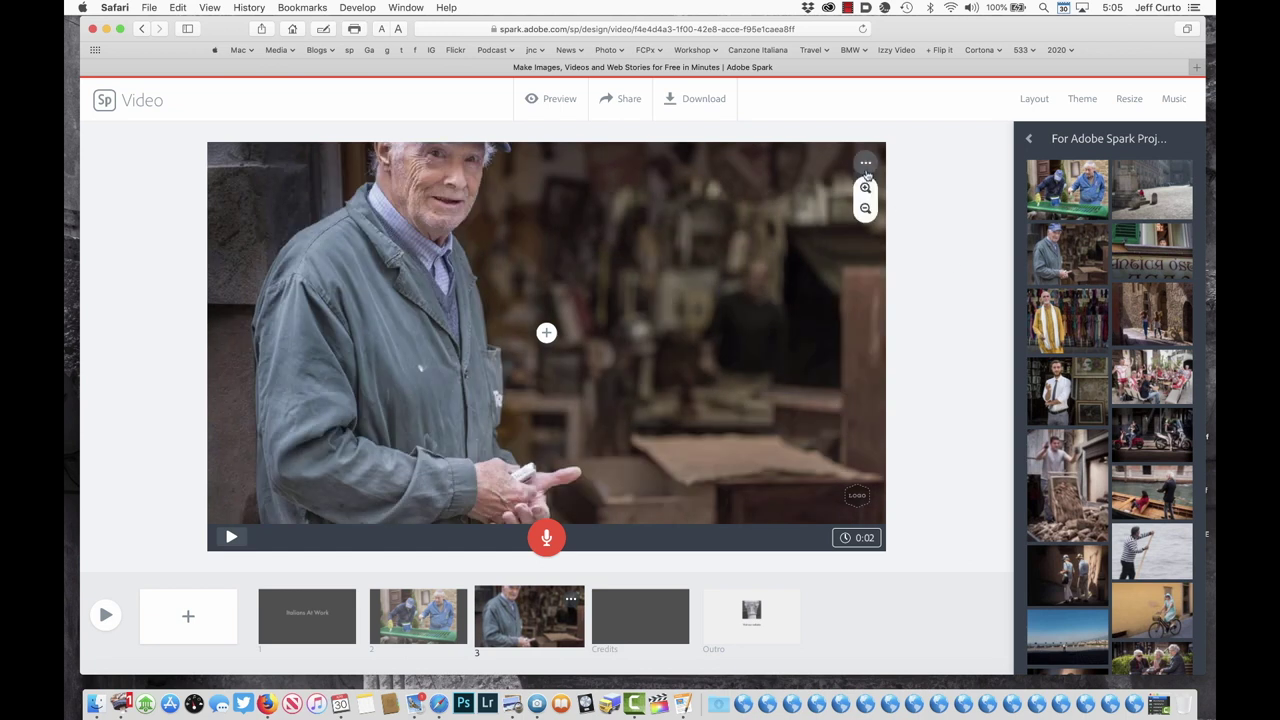
left_click(865, 209)
left_click(865, 209)
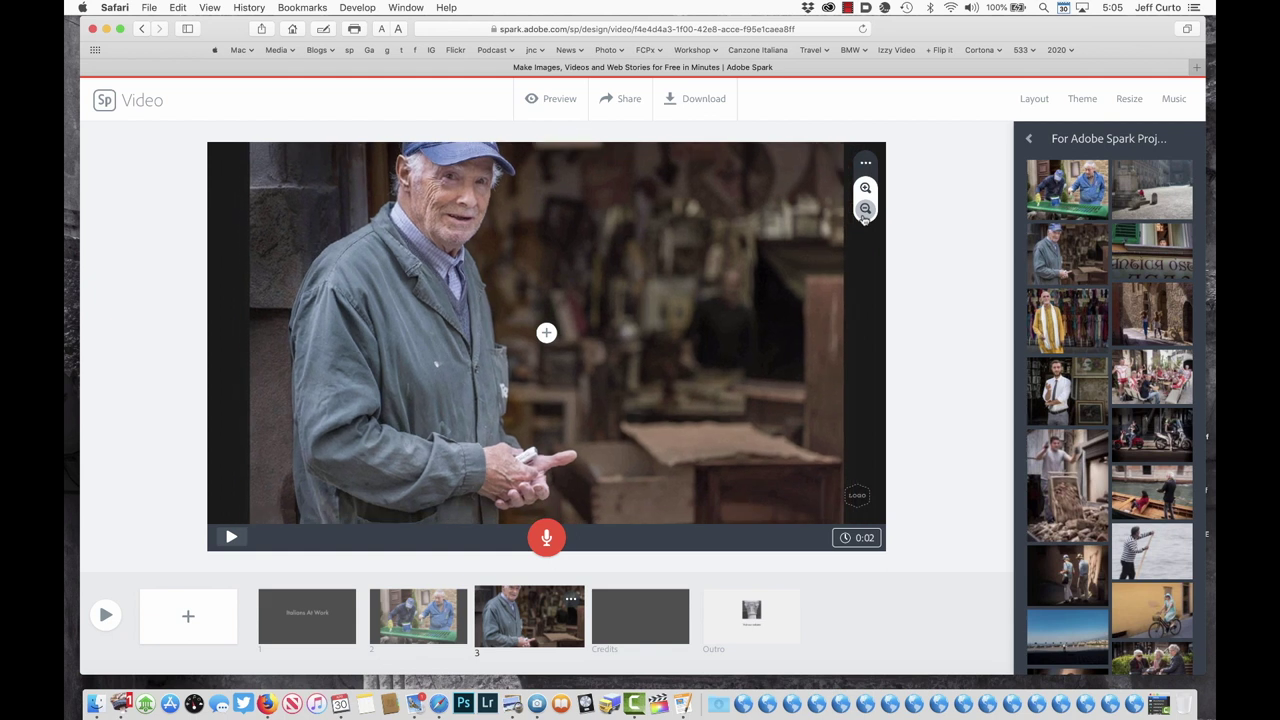
left_click(865, 209)
left_click(865, 209)
left_click(865, 192)
left_click(865, 194)
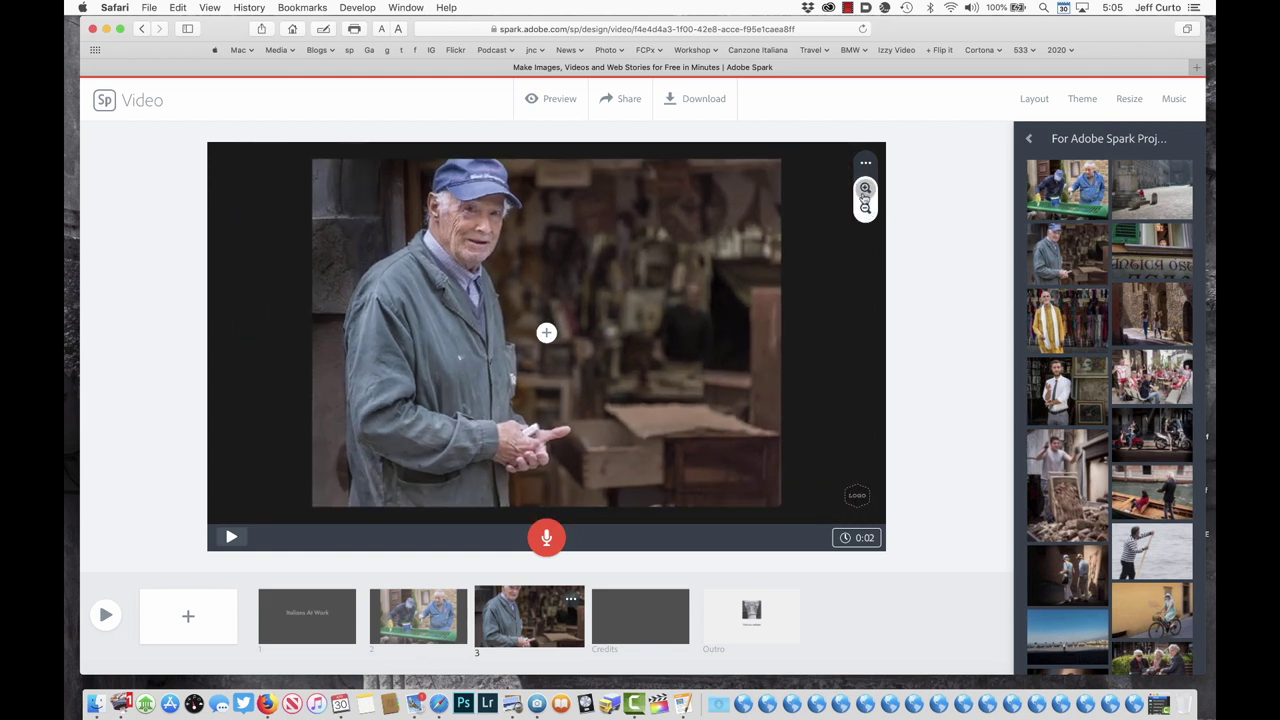
left_click(865, 196)
left_click(865, 197)
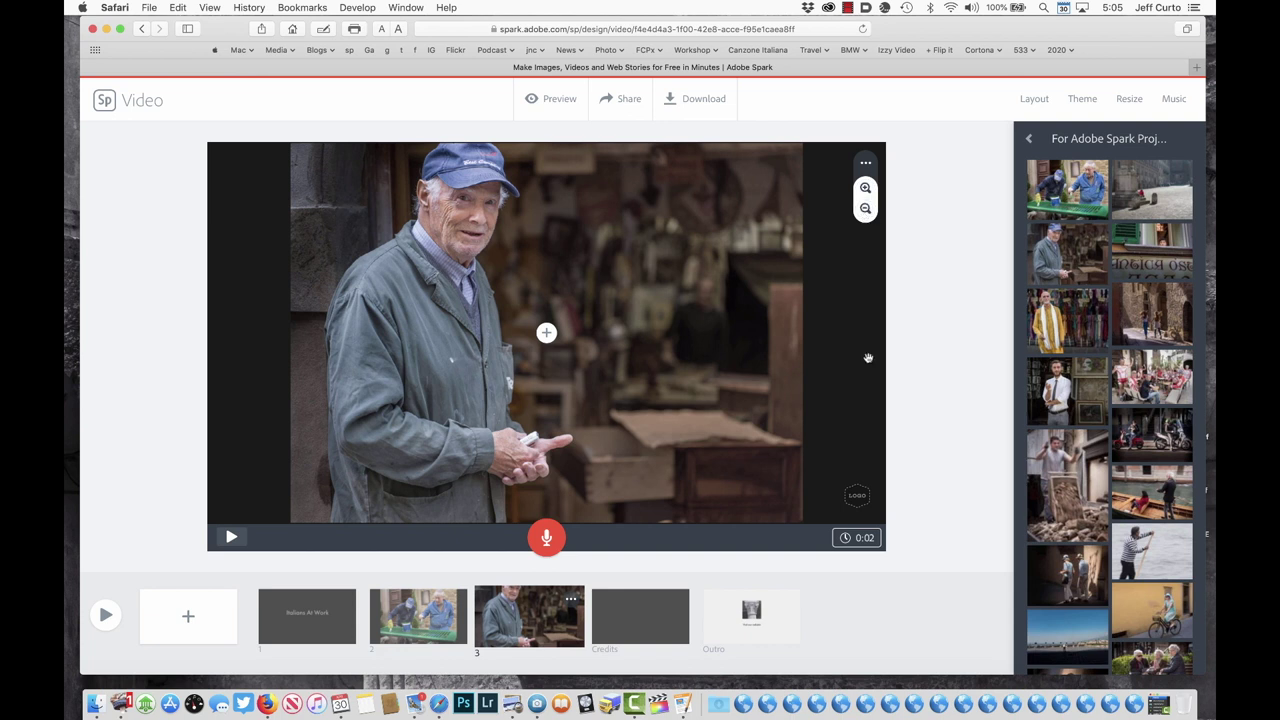
Step: Set the duration of slide 3 to 7 seconds
left_click(859, 542)
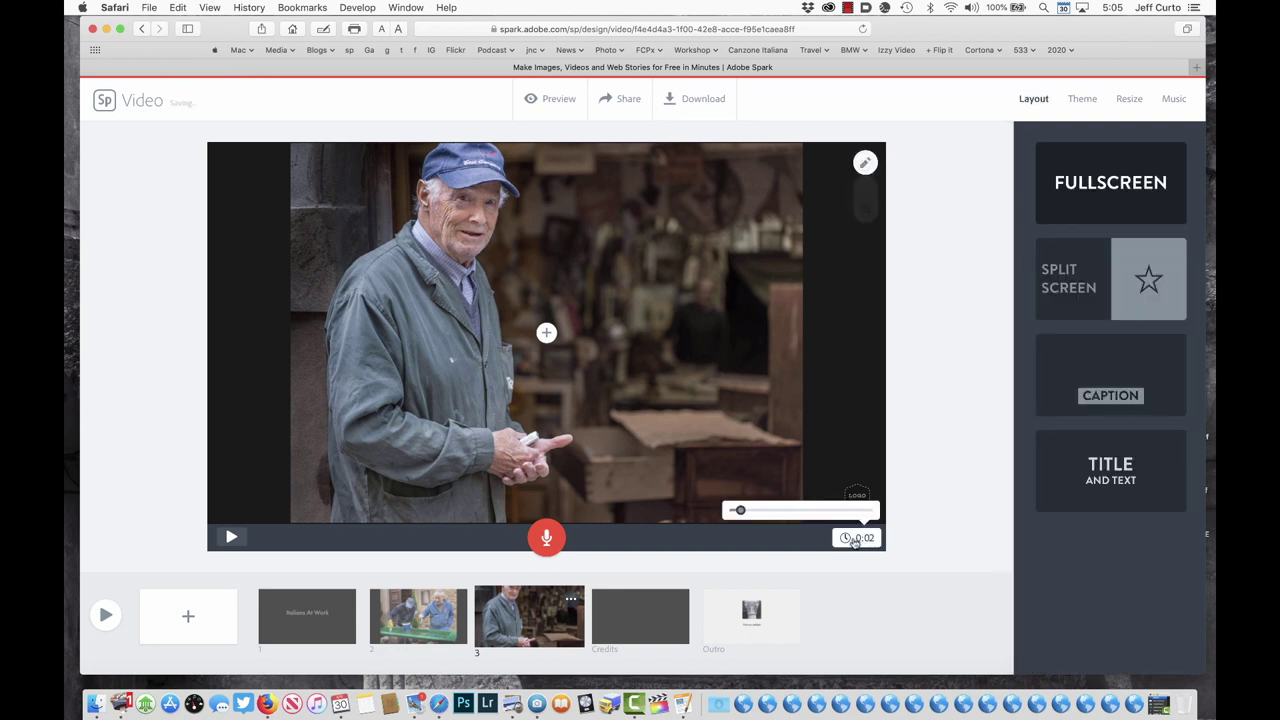
left_click_drag(746, 502, 759, 509)
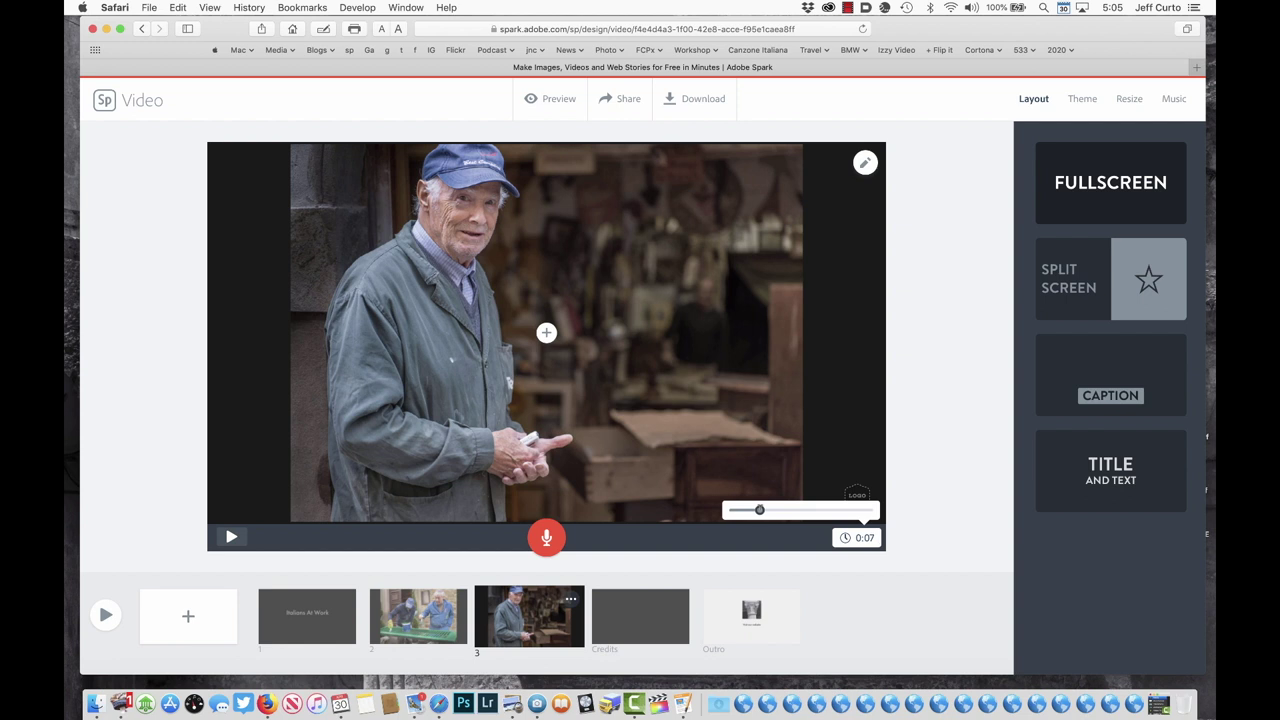
left_click(774, 567)
Step: Lengthen the display duration of slide 2, the photo of the two painters
left_click(435, 607)
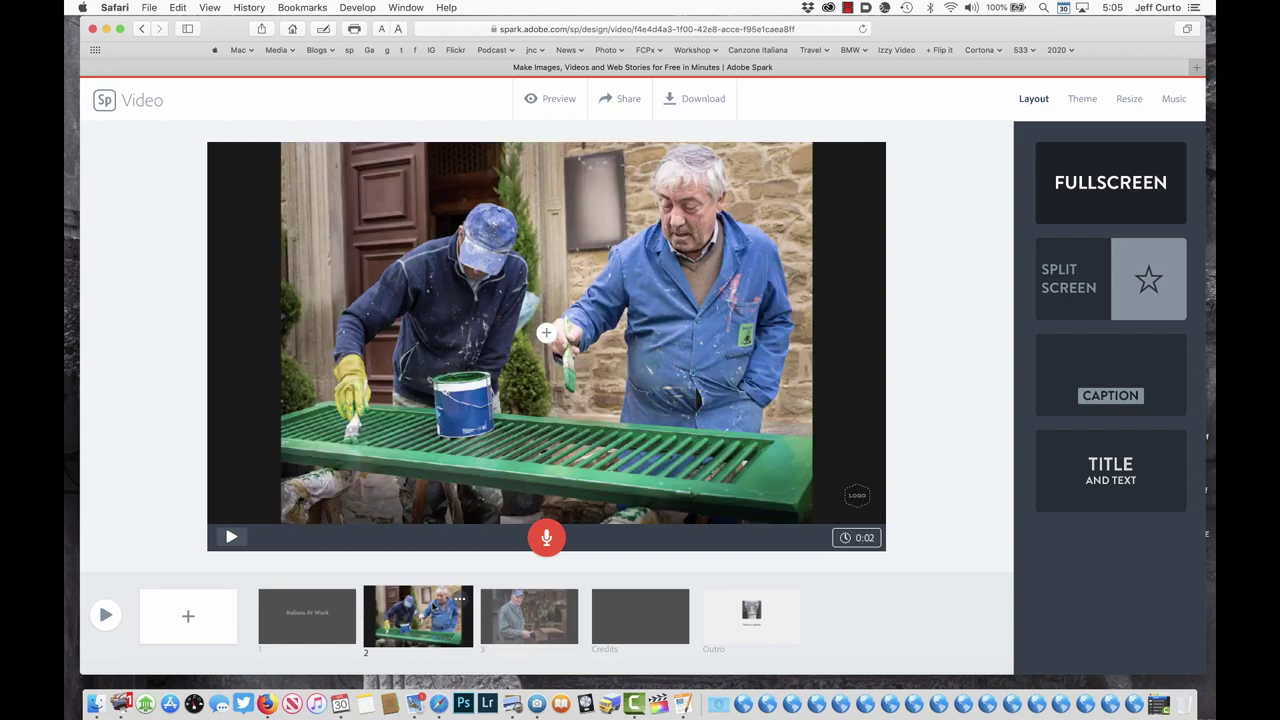
left_click(848, 537)
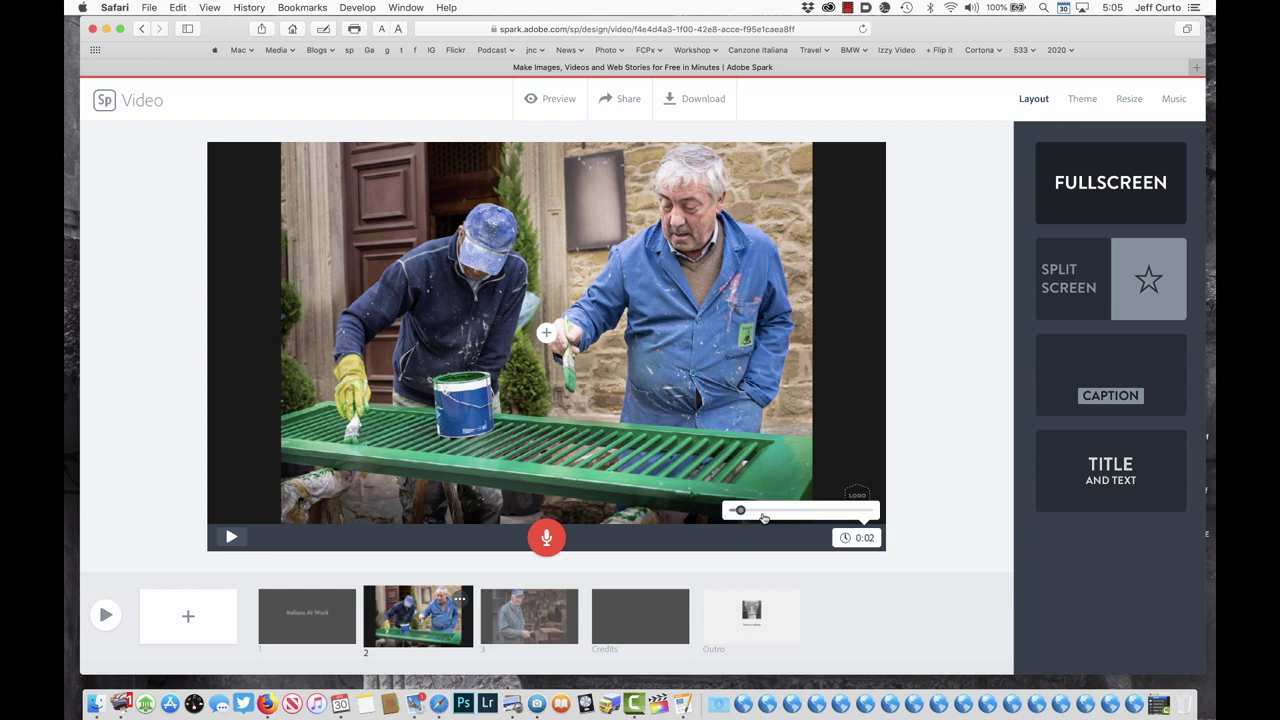
left_click_drag(748, 508, 755, 509)
Step: Add a fourth slide after the craftsman and fill it with the photo of the man tipping a cart of rubble
left_click(531, 605)
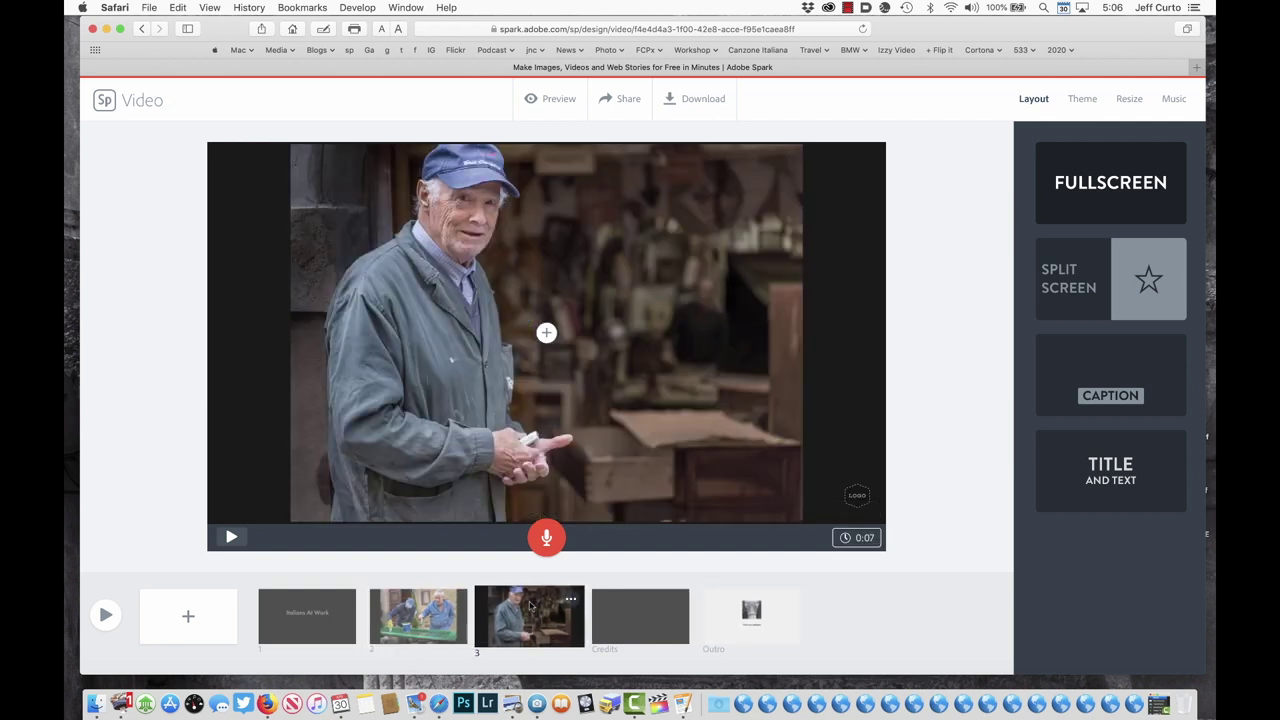
left_click(189, 615)
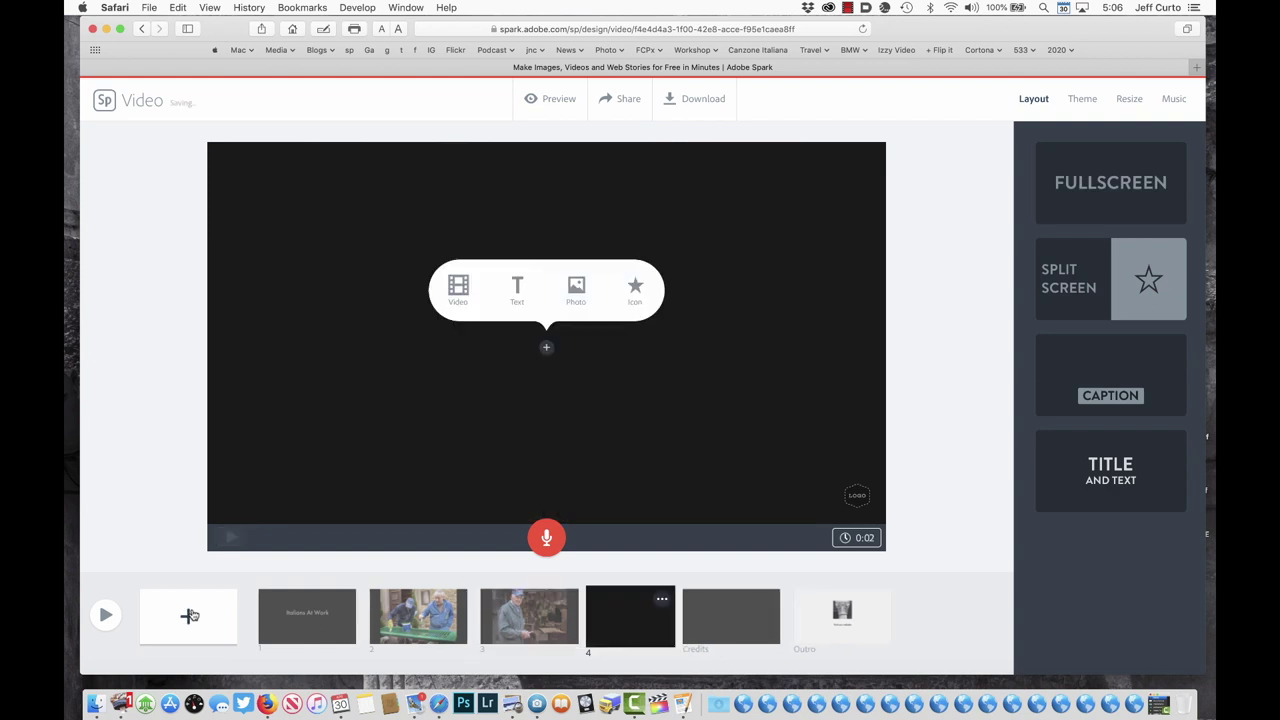
left_click(577, 288)
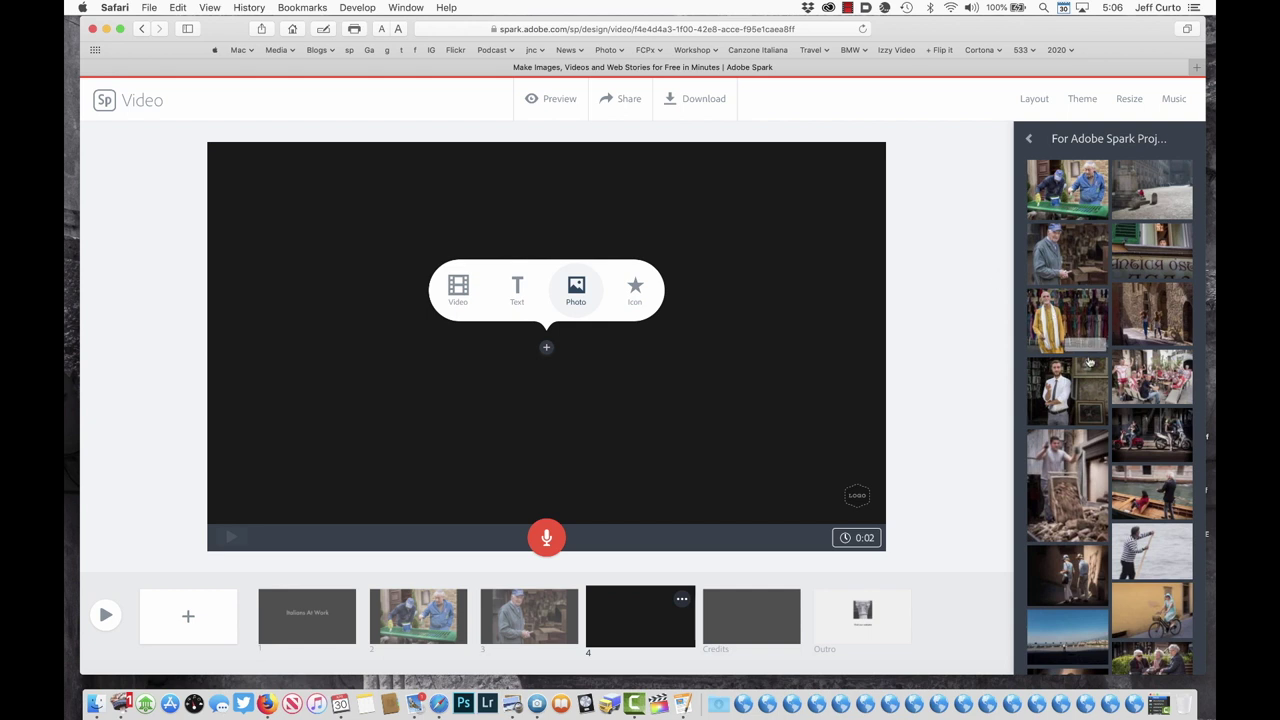
left_click(1078, 460)
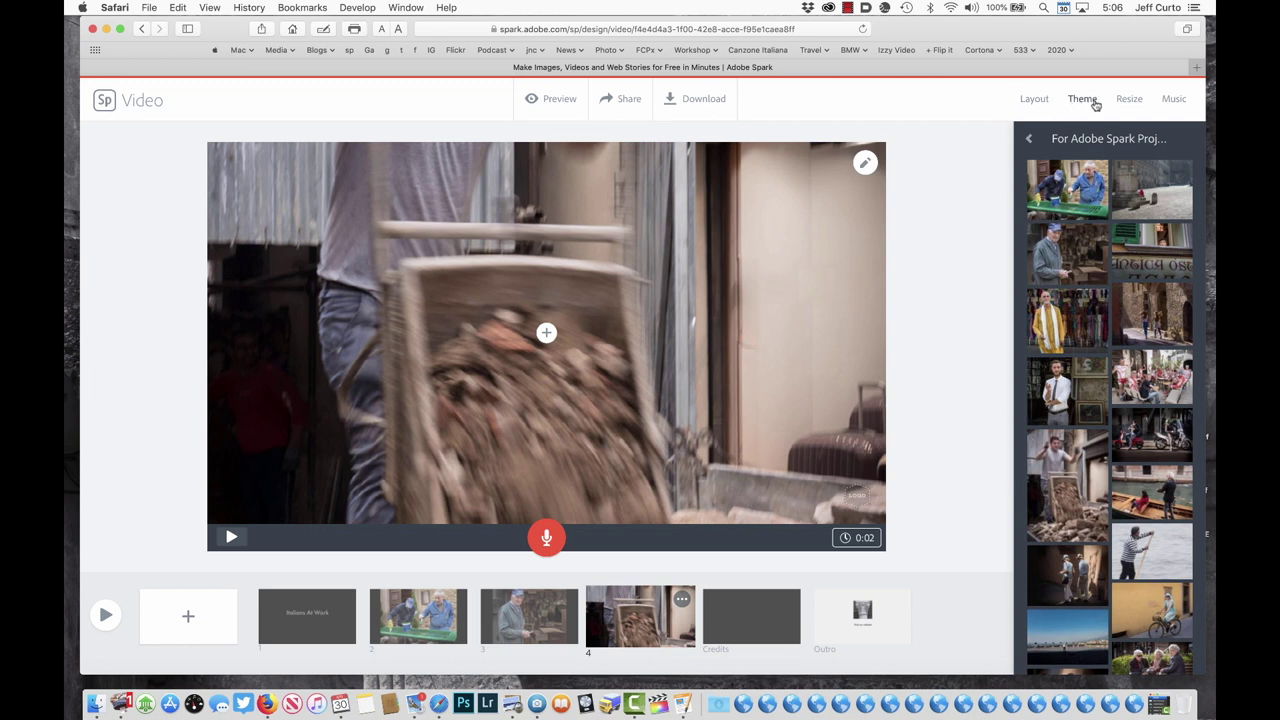
Step: Change slide 4 to the Split Screen layout and reposition its photo so the man's whole head is in the frame
left_click(1036, 100)
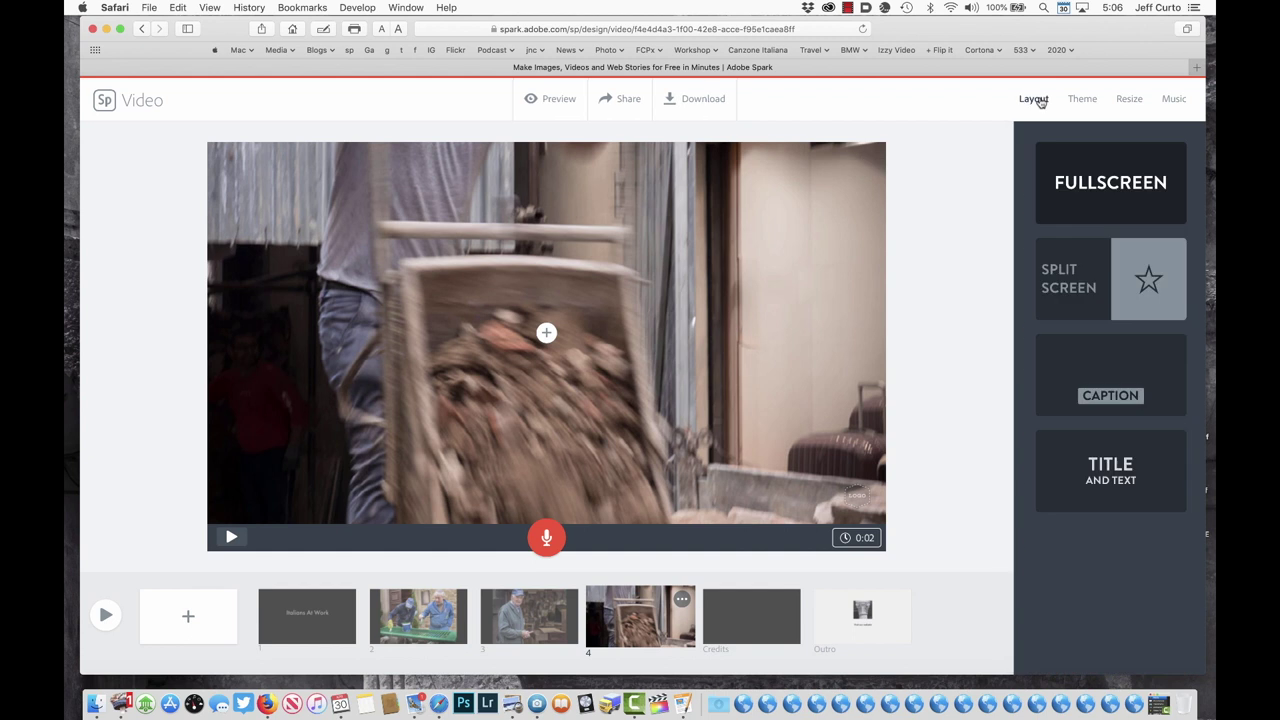
left_click(1054, 268)
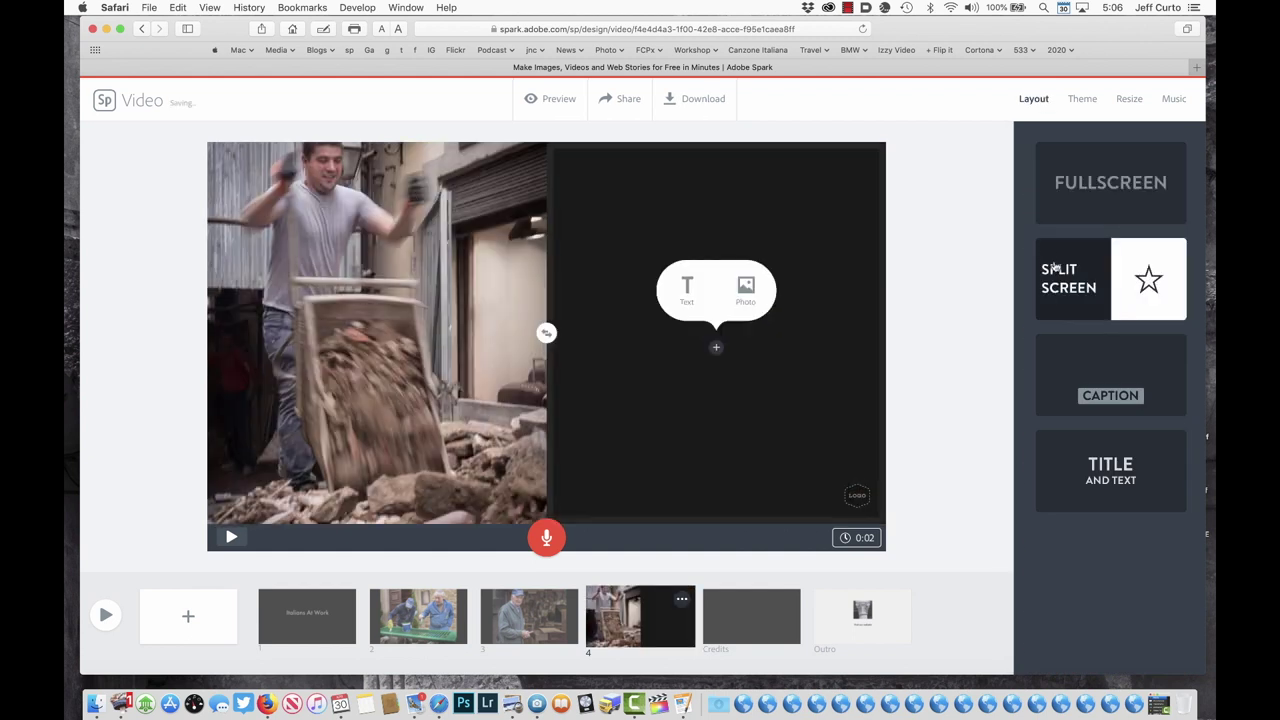
left_click(506, 257)
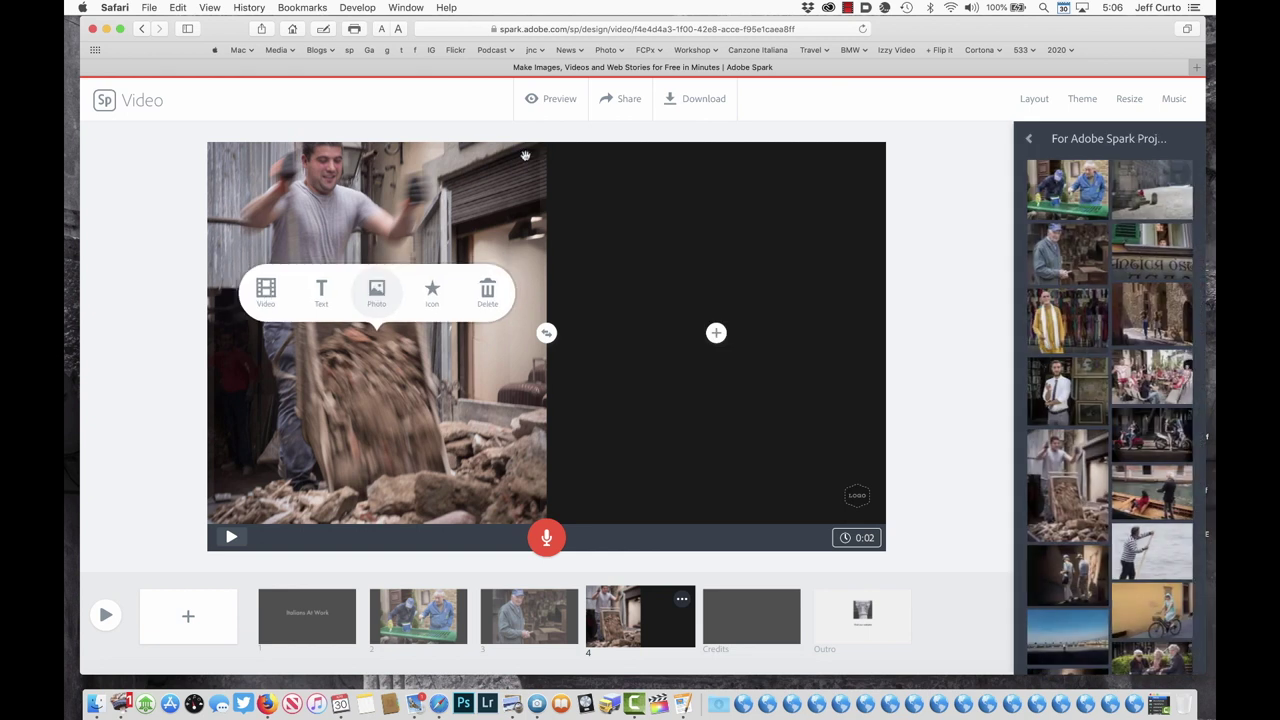
left_click(526, 209)
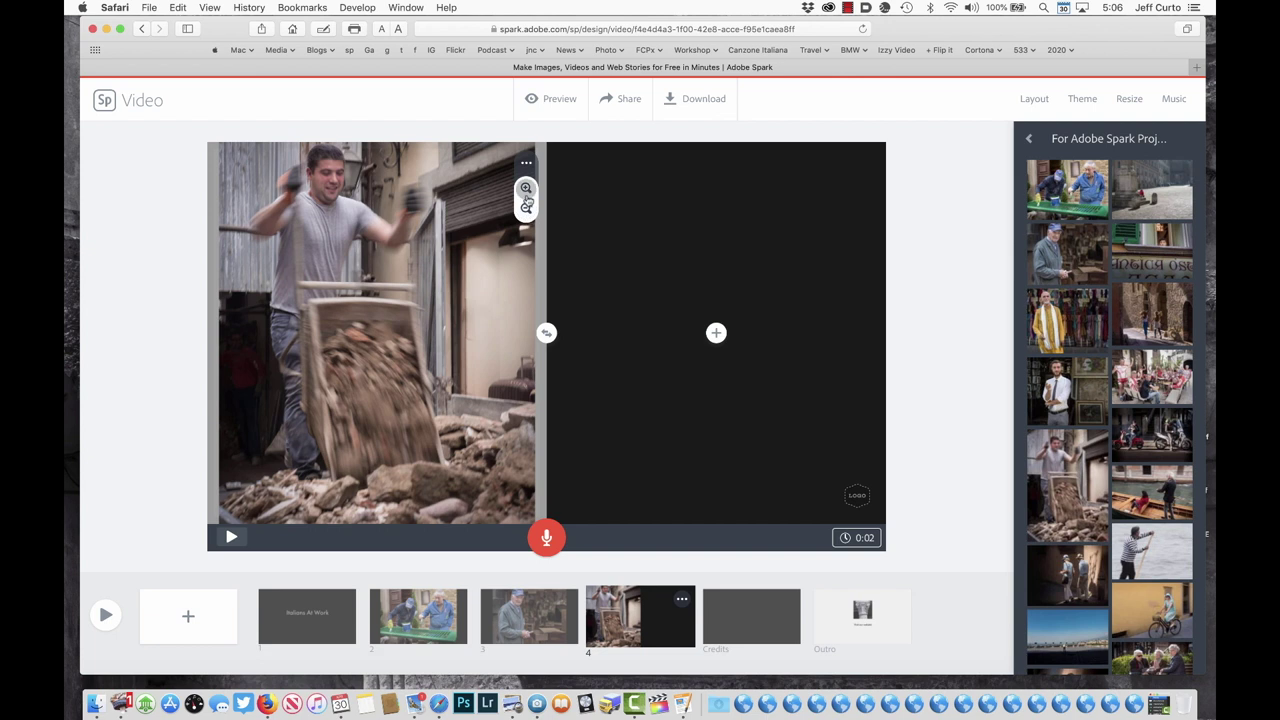
left_click(526, 188)
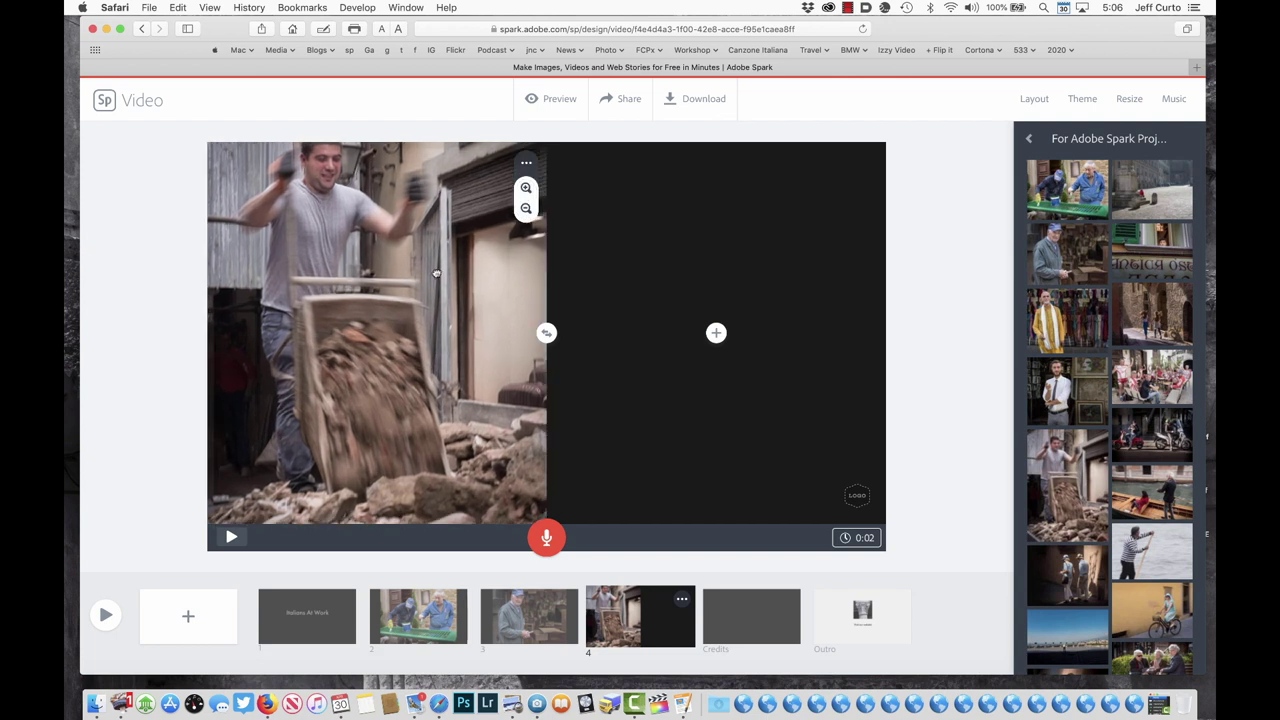
left_click_drag(437, 270, 433, 289)
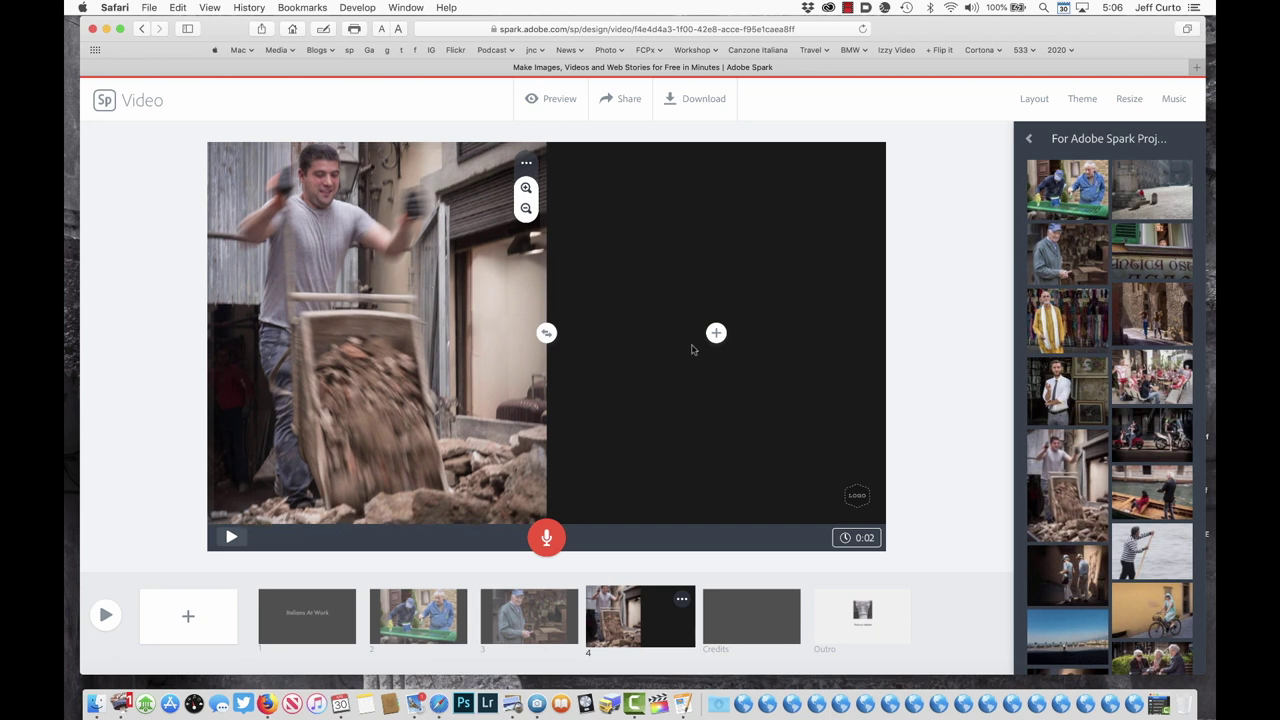
Step: Add the text "Florentine Worker" to the empty half of slide 4
left_click(716, 333)
type("Flo")
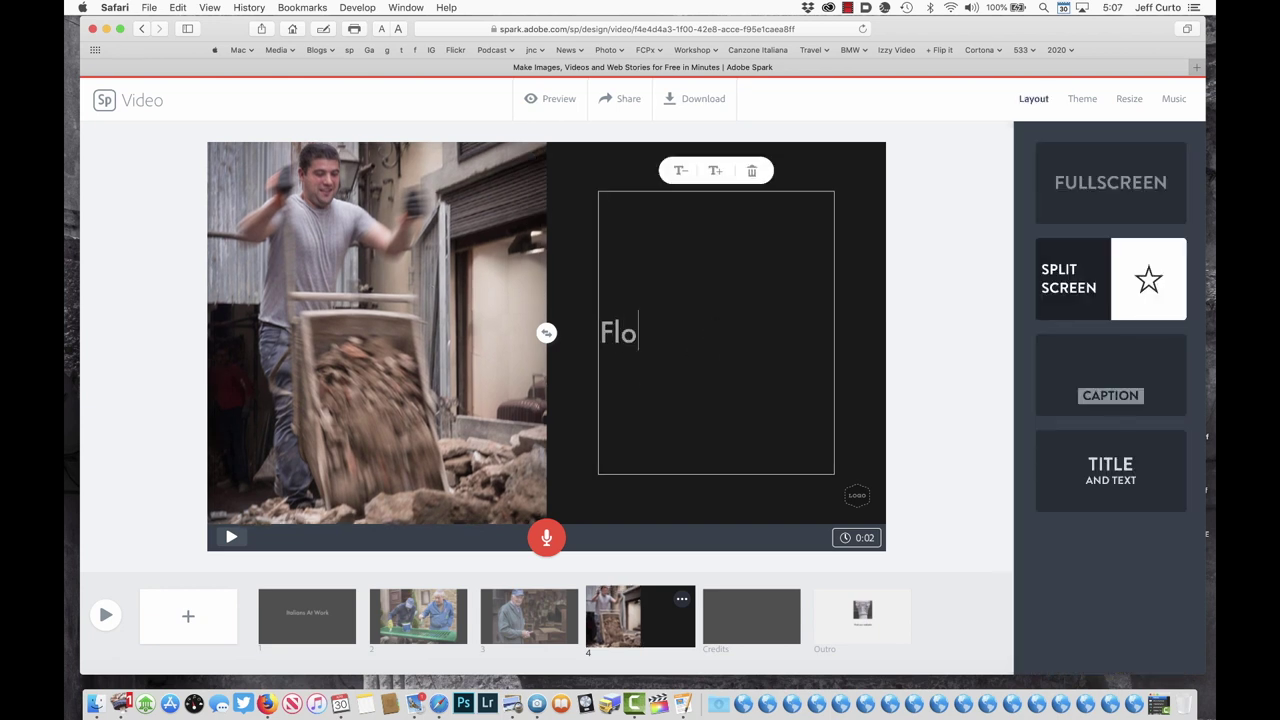
type("rentine Wr")
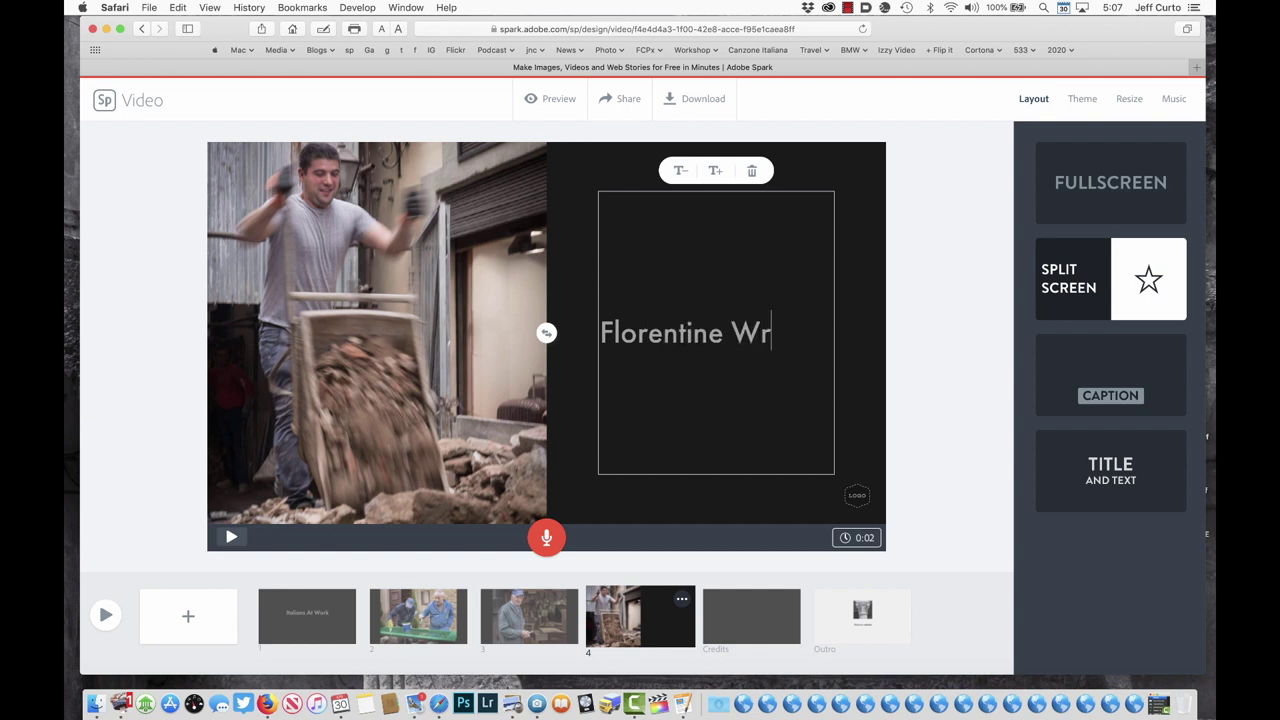
key("BackSpace")
type("orker")
left_click(895, 358)
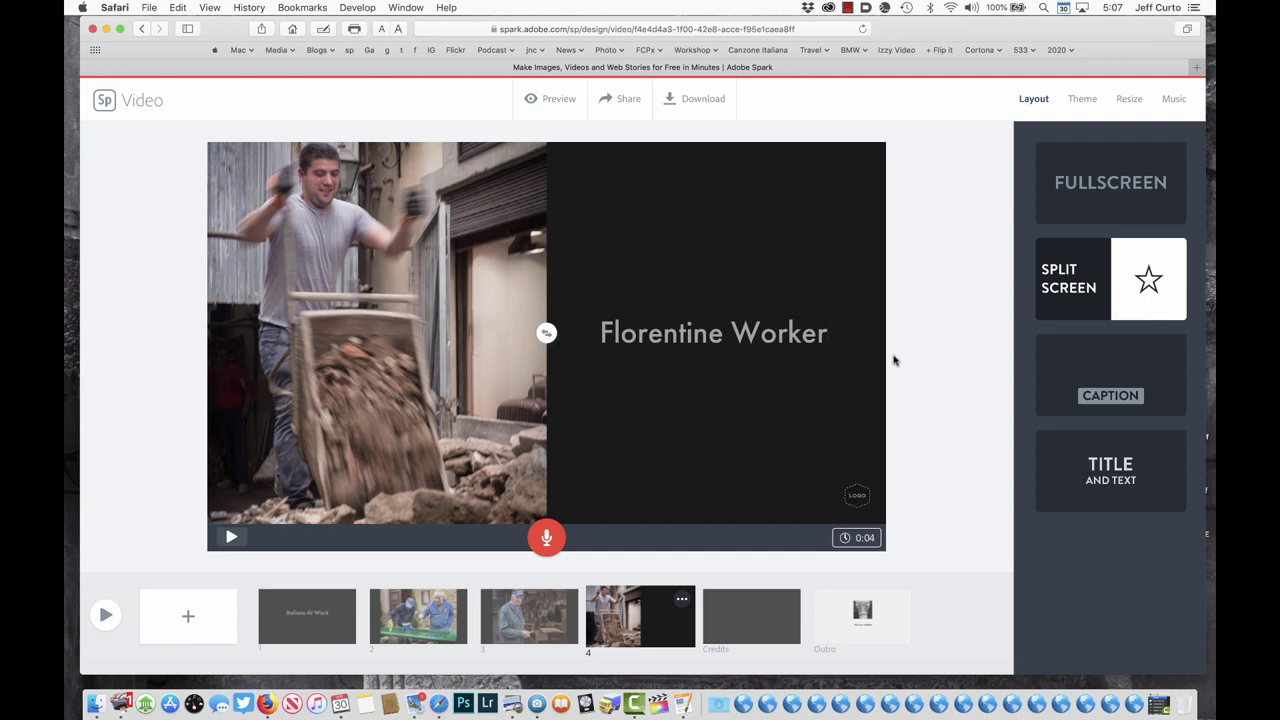
Step: Set the duration of slide 4 to 8 seconds
left_click(857, 537)
left_click_drag(750, 512, 765, 512)
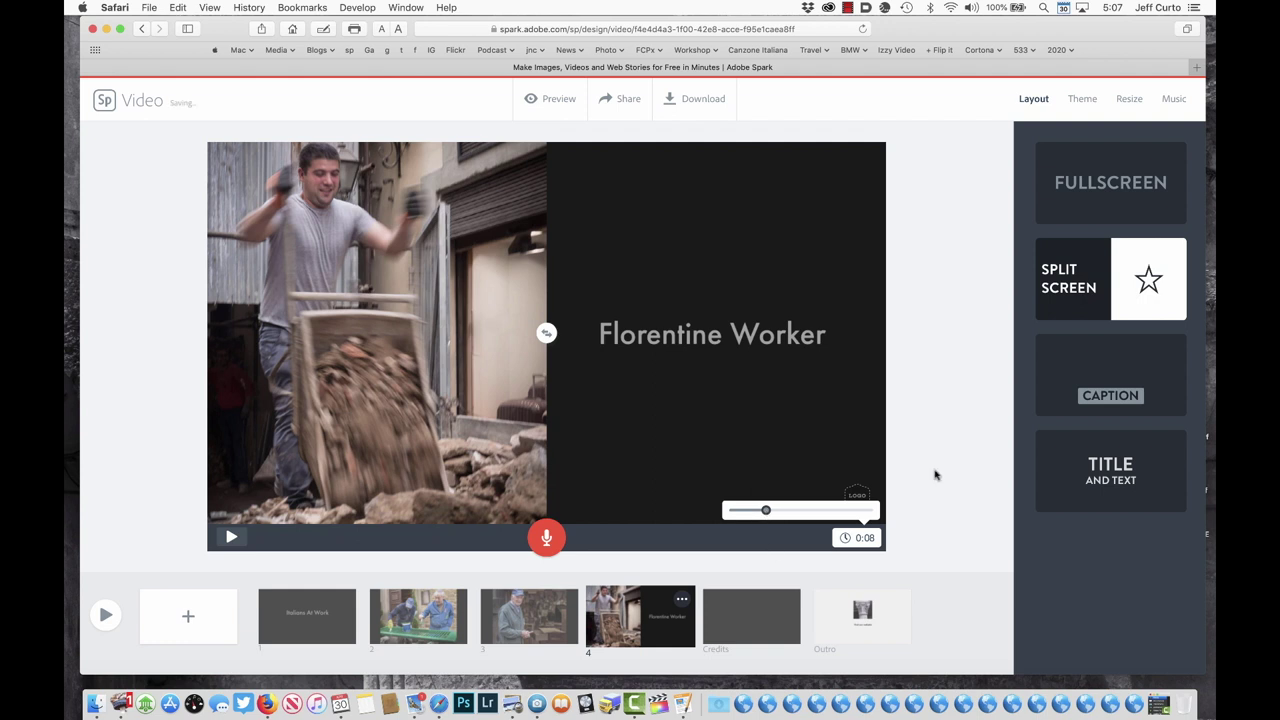
left_click(965, 514)
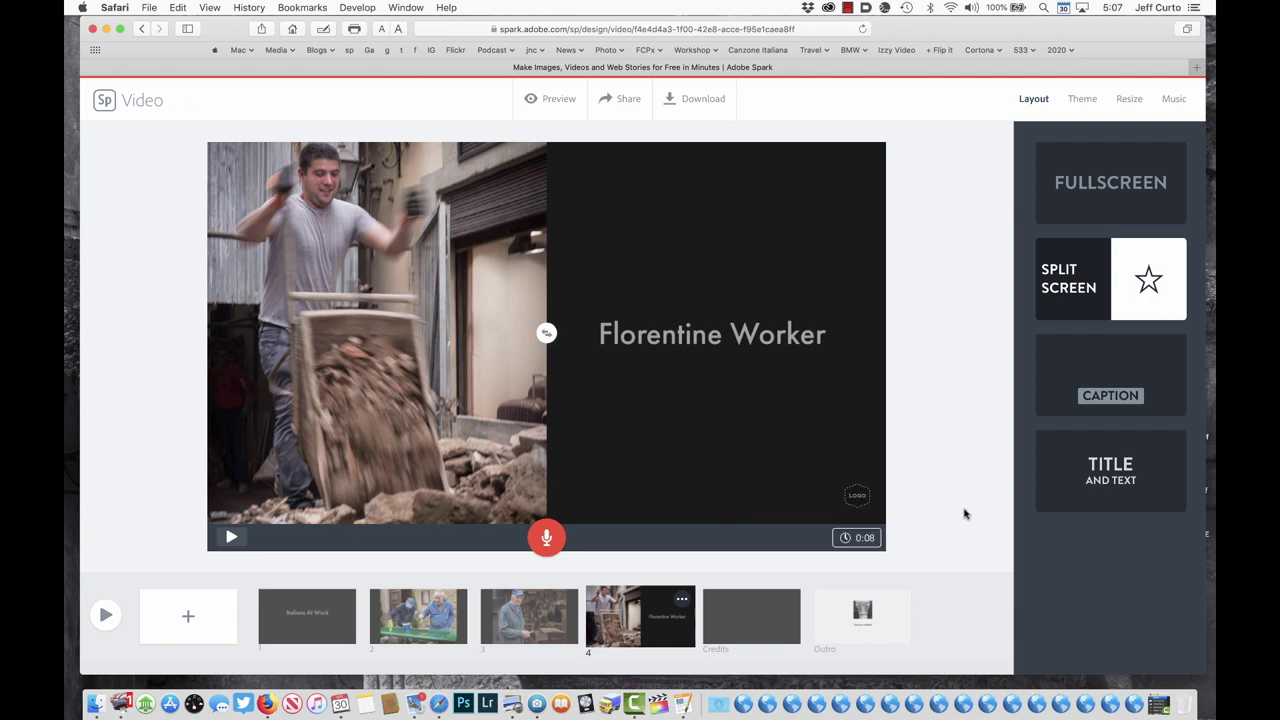
Step: Add a fifth slide and fill it with the photo of the curly-haired man painting an arched panel
left_click(188, 614)
left_click(576, 290)
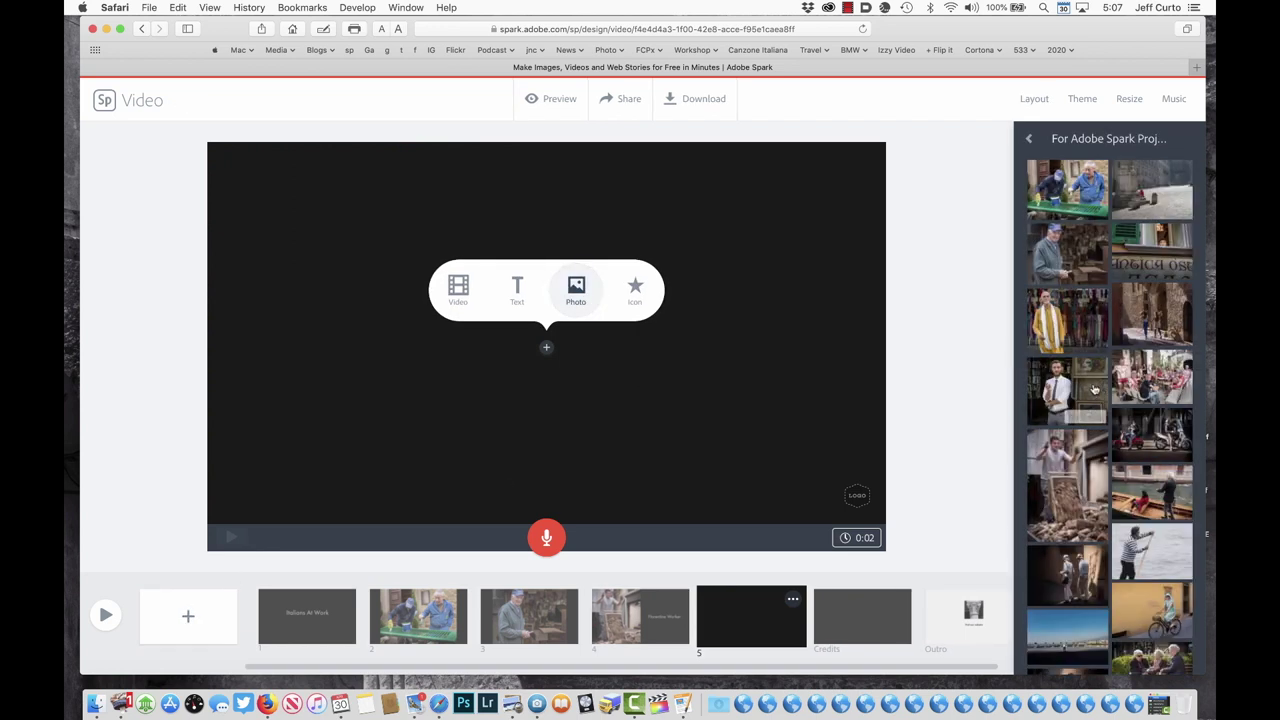
scroll(1104, 377, "down", 5)
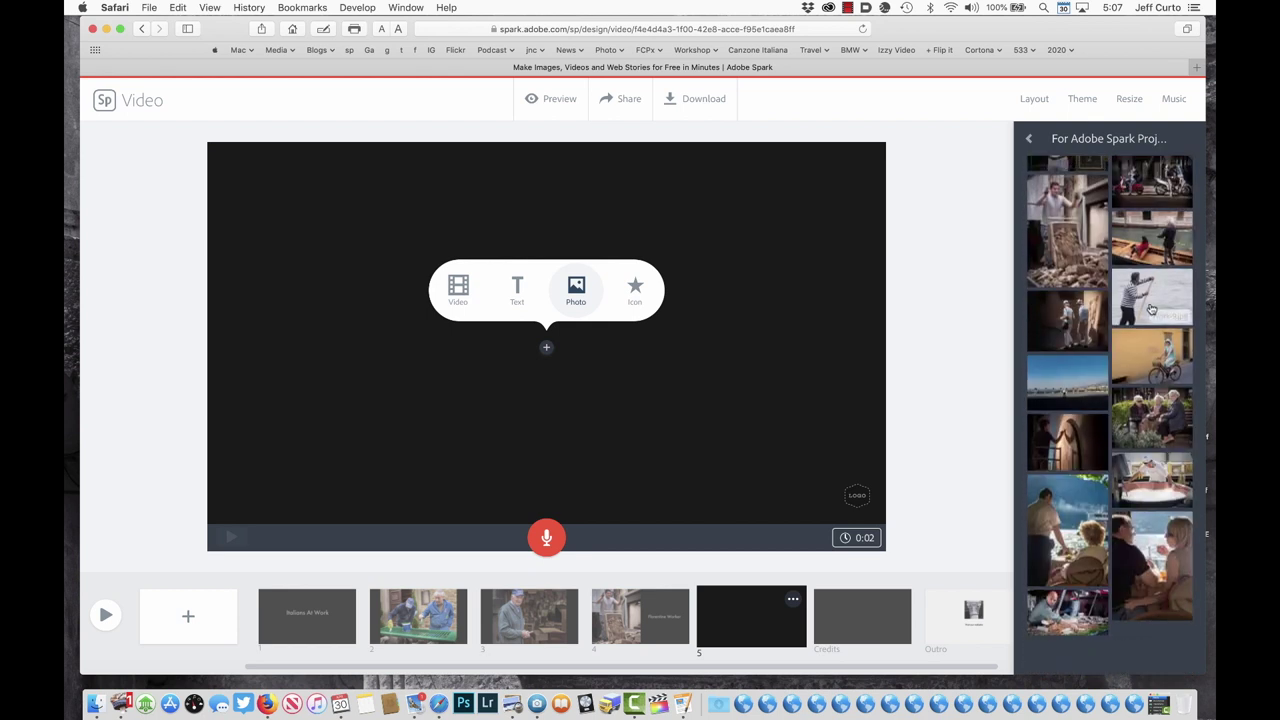
left_click(1063, 434)
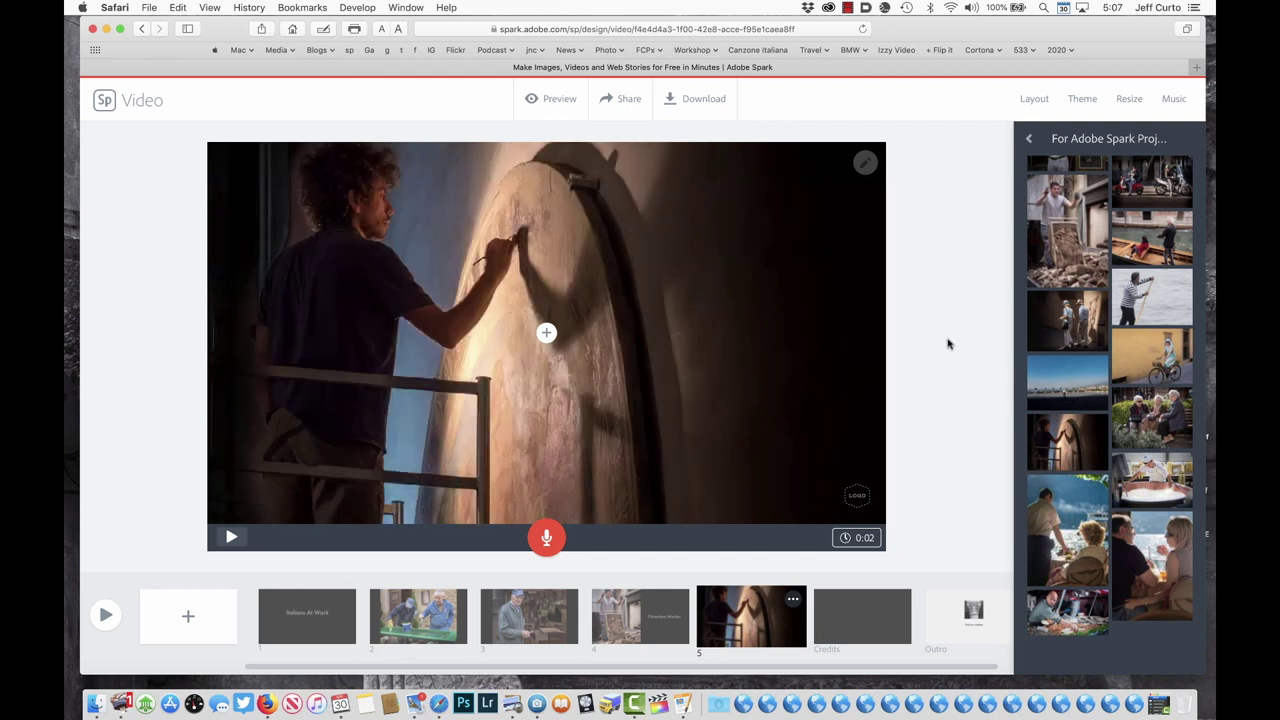
Step: Zoom out the photo on slide 5 slightly and reposition it within the frame
mouse_move(868, 172)
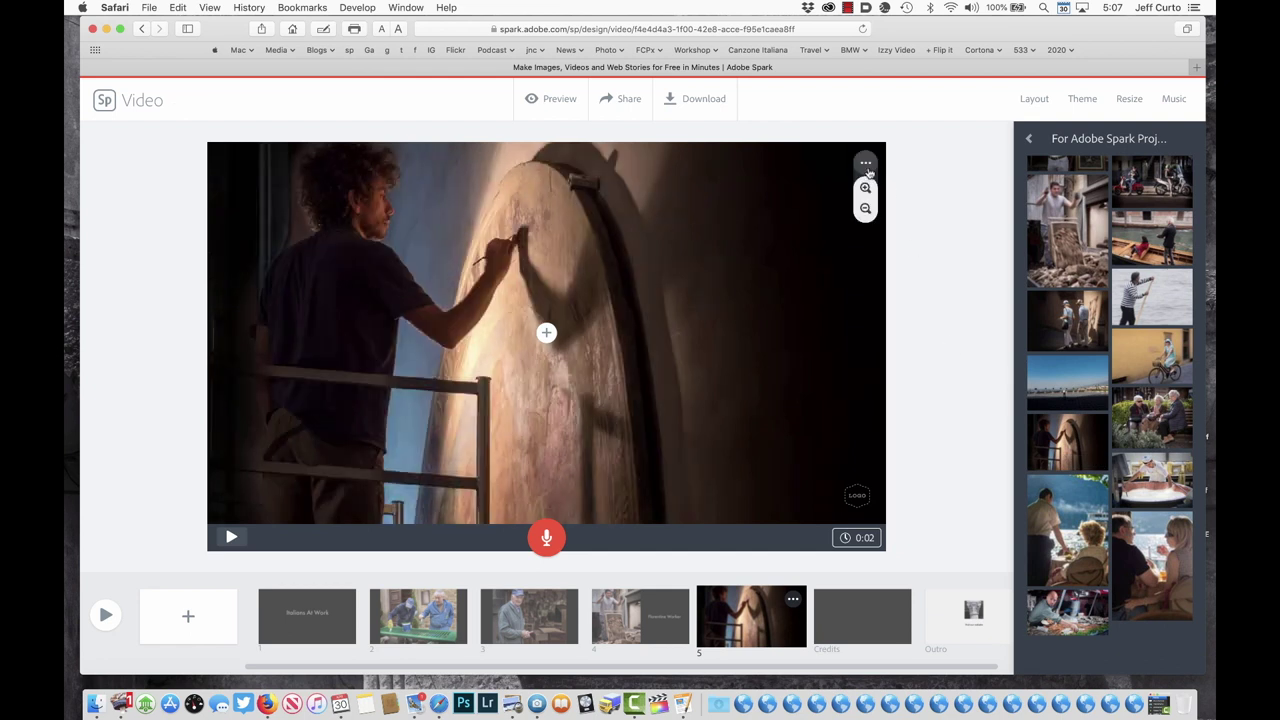
left_click(865, 210)
left_click(865, 210)
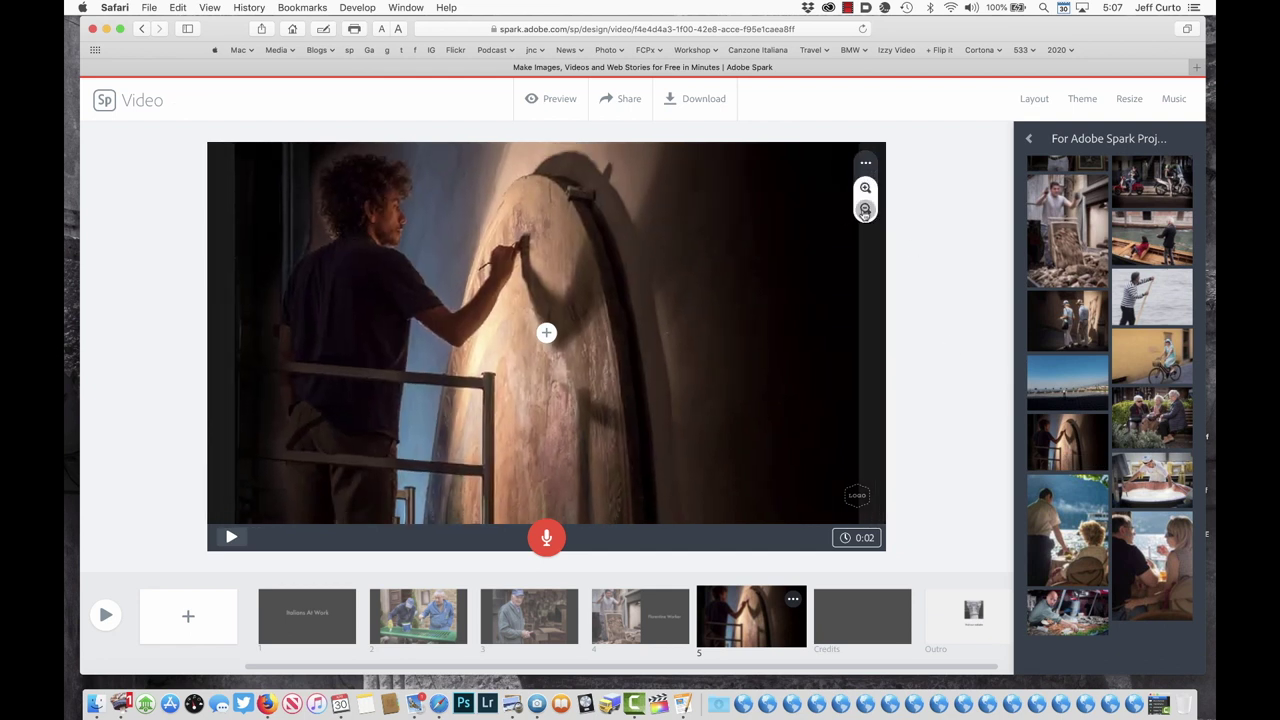
left_click(865, 210)
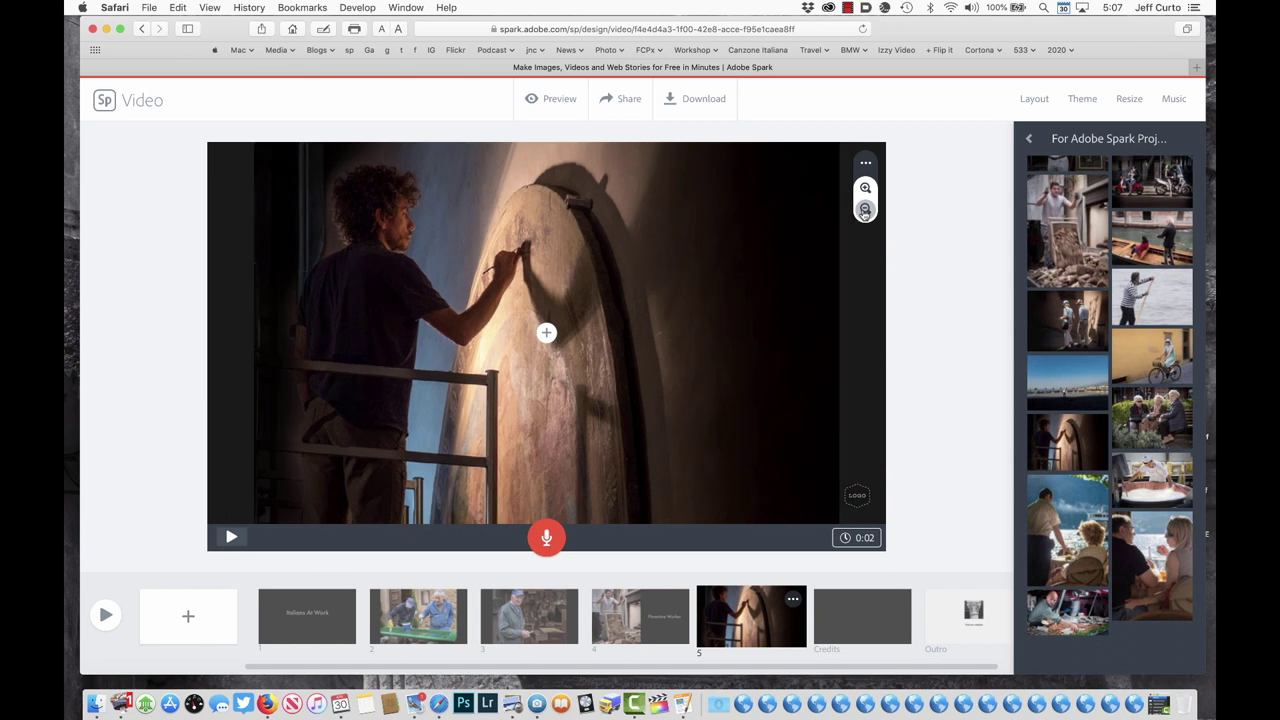
left_click(866, 189)
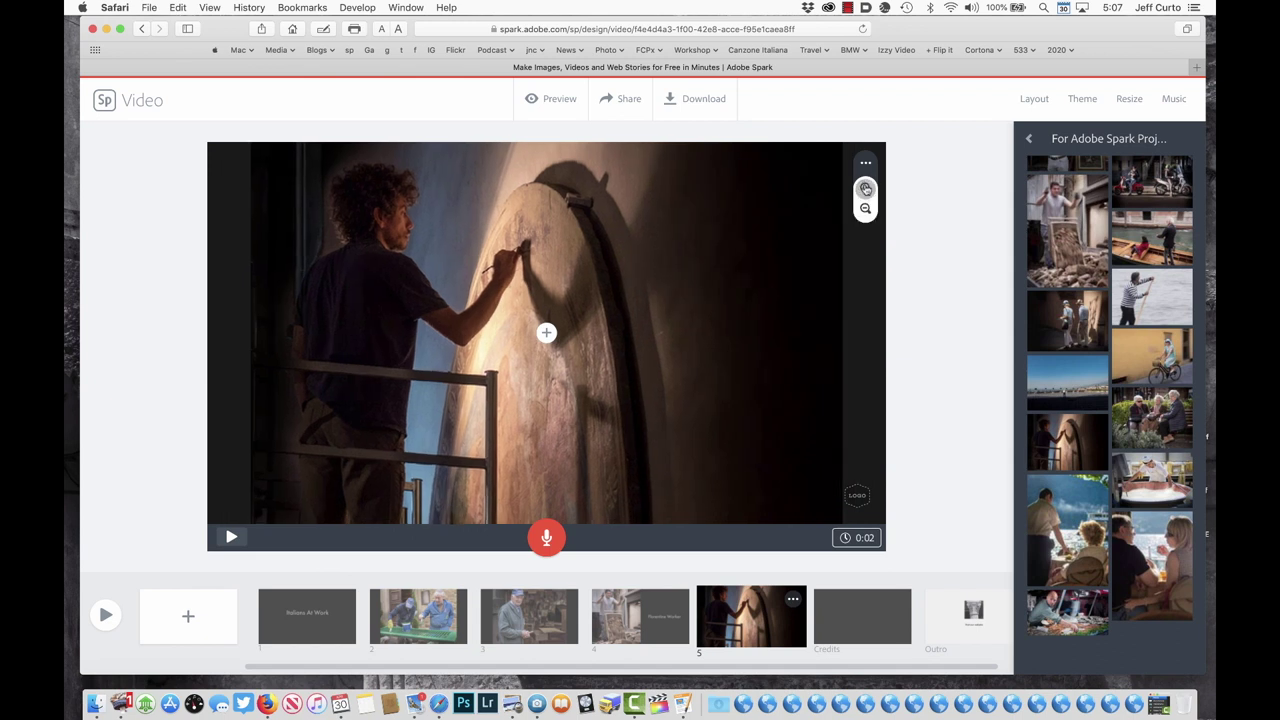
left_click_drag(746, 231, 732, 246)
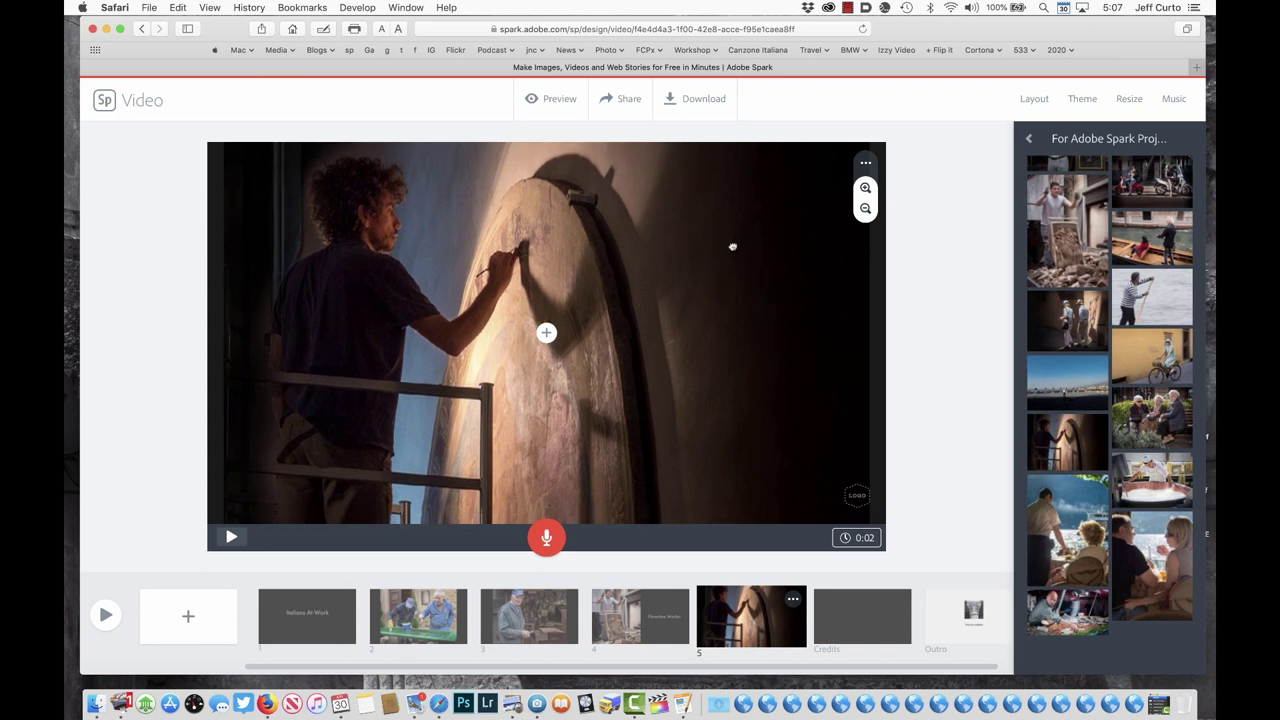
Step: Set the duration of slide 5 to 5 seconds
left_click(858, 539)
left_click_drag(740, 510, 750, 512)
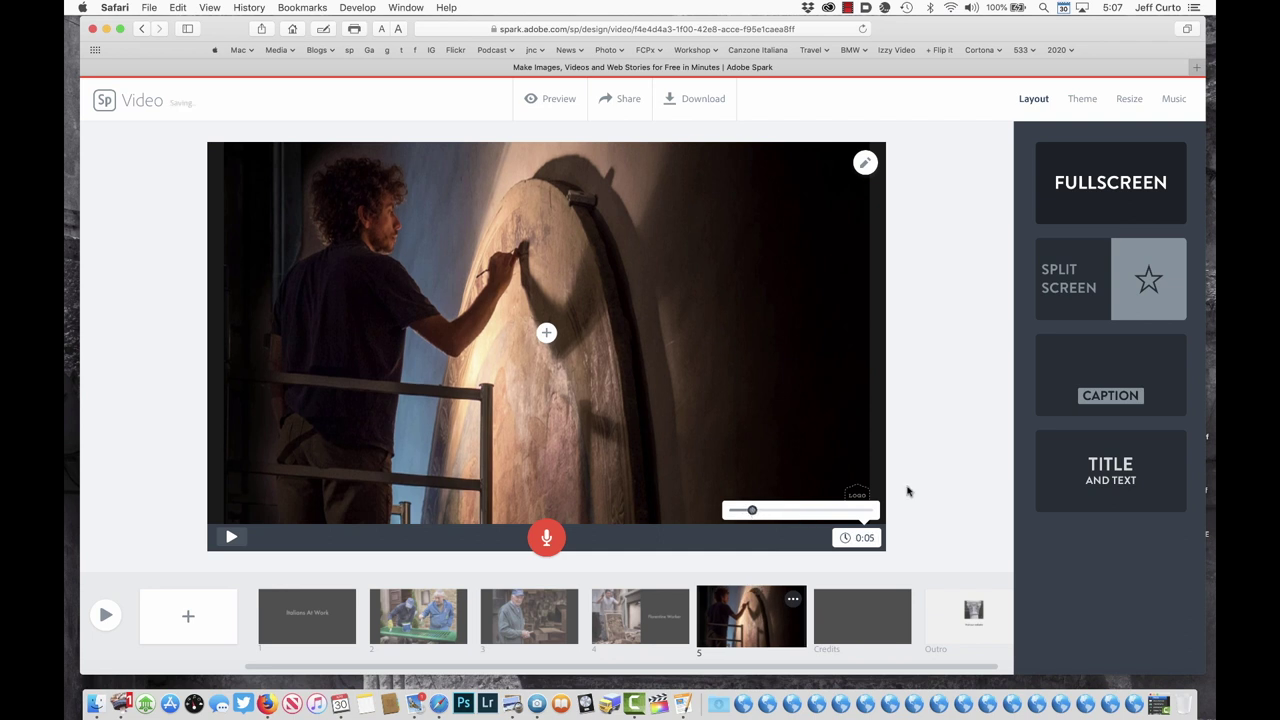
left_click(949, 483)
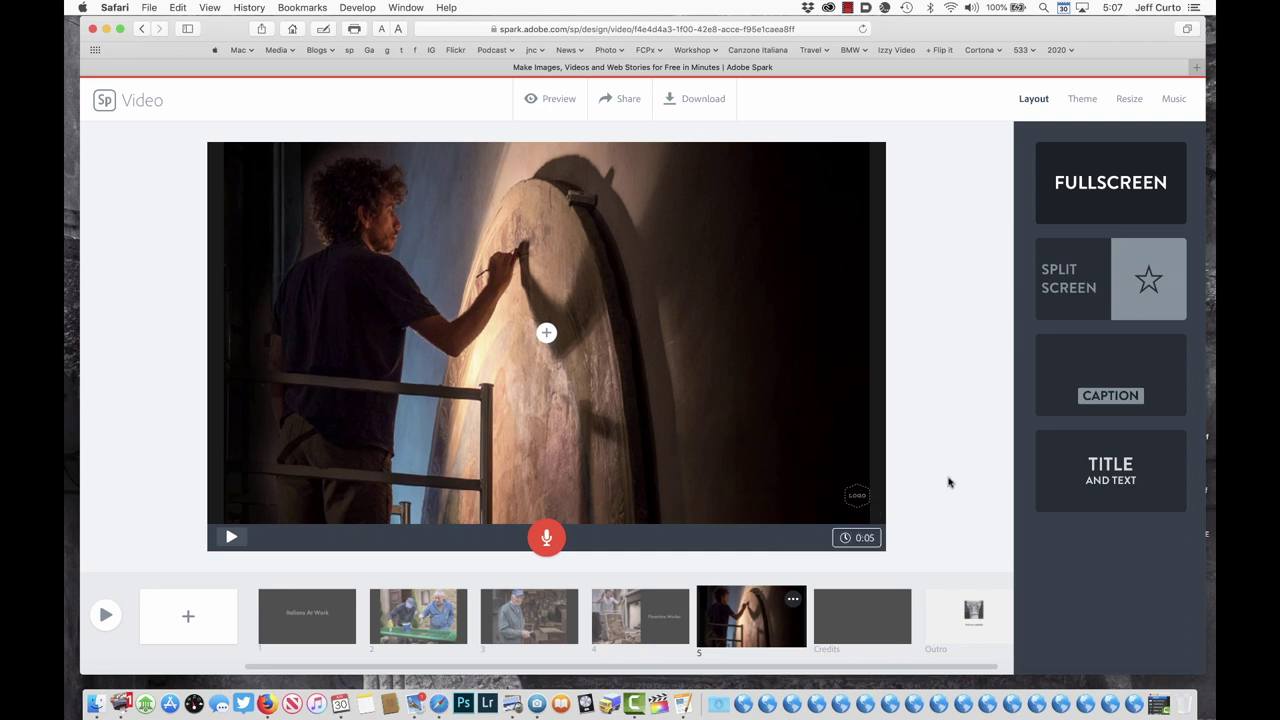
Step: Add a text box over the photo on slide 5
left_click(548, 336)
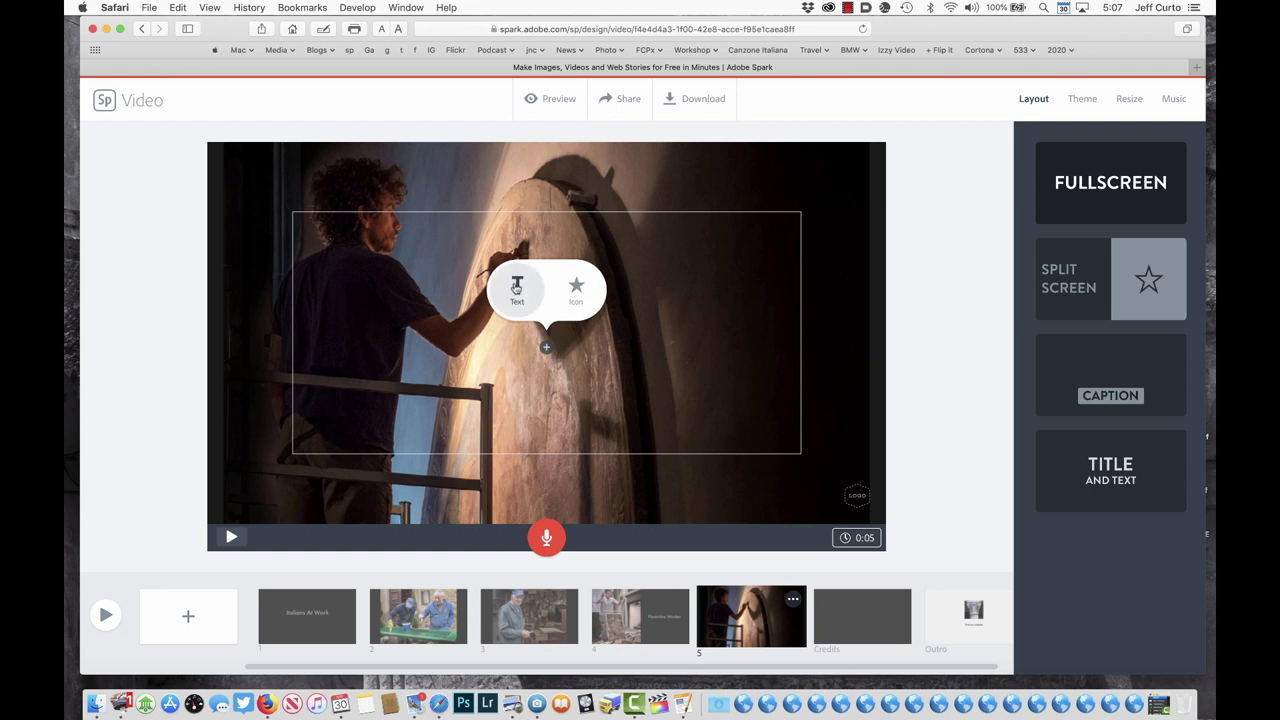
left_click(516, 288)
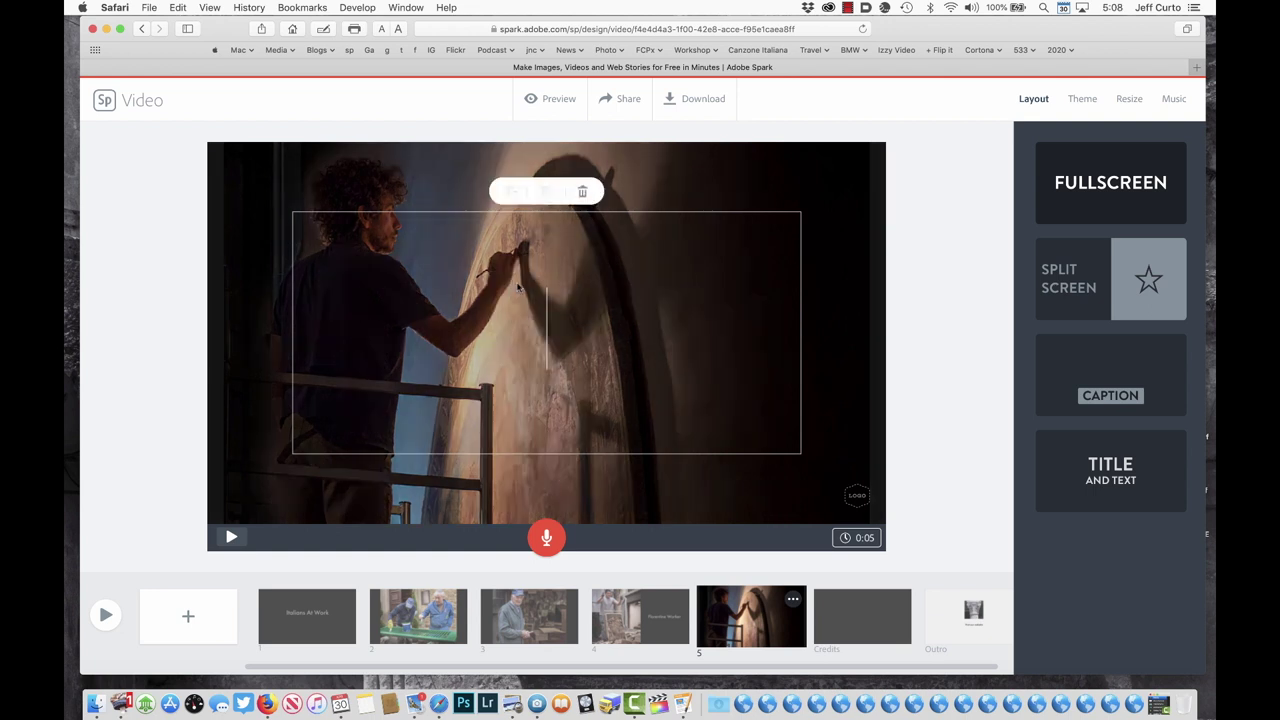
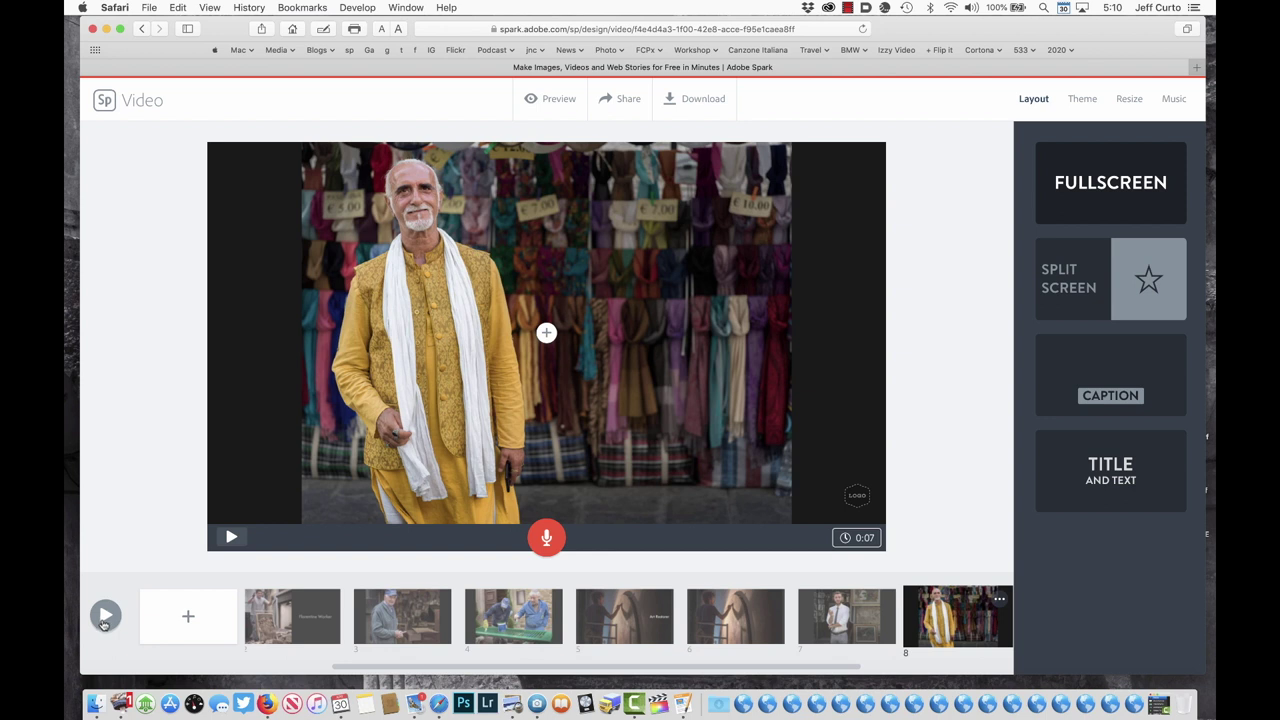
Step: Play the whole video to review the slides and their timing, pause it and return to the editor
left_click(104, 617)
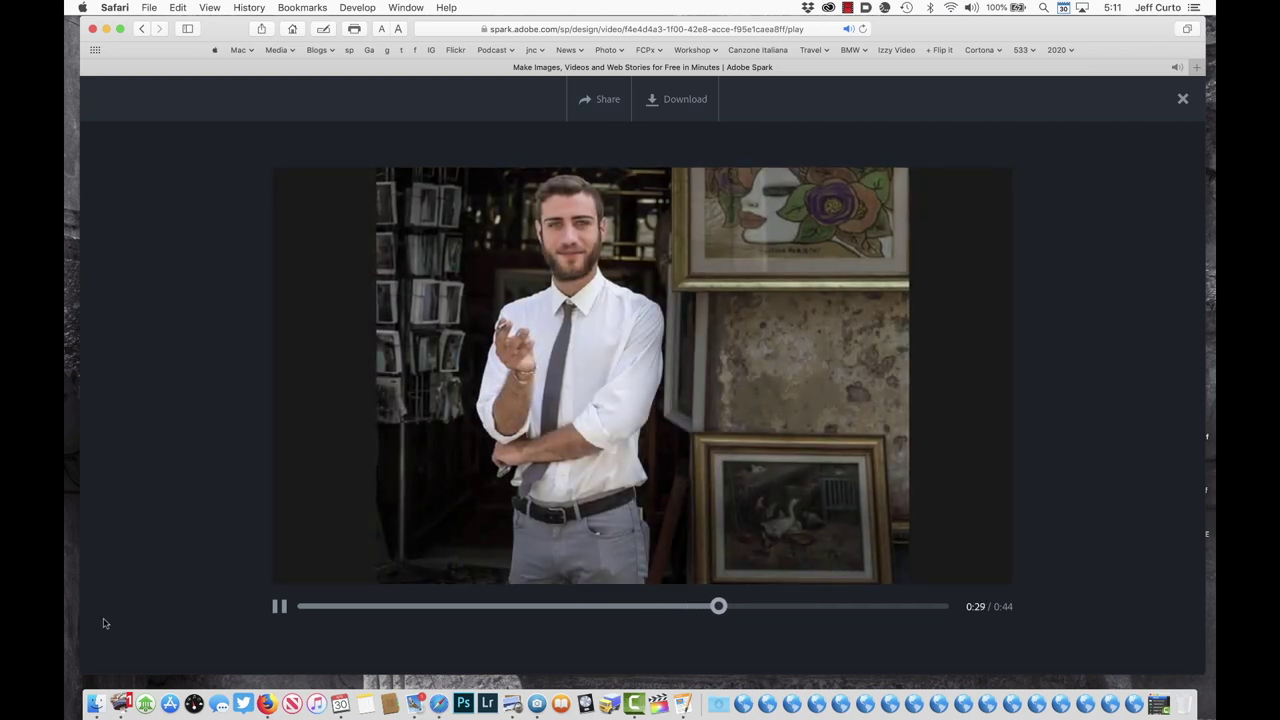
left_click(278, 606)
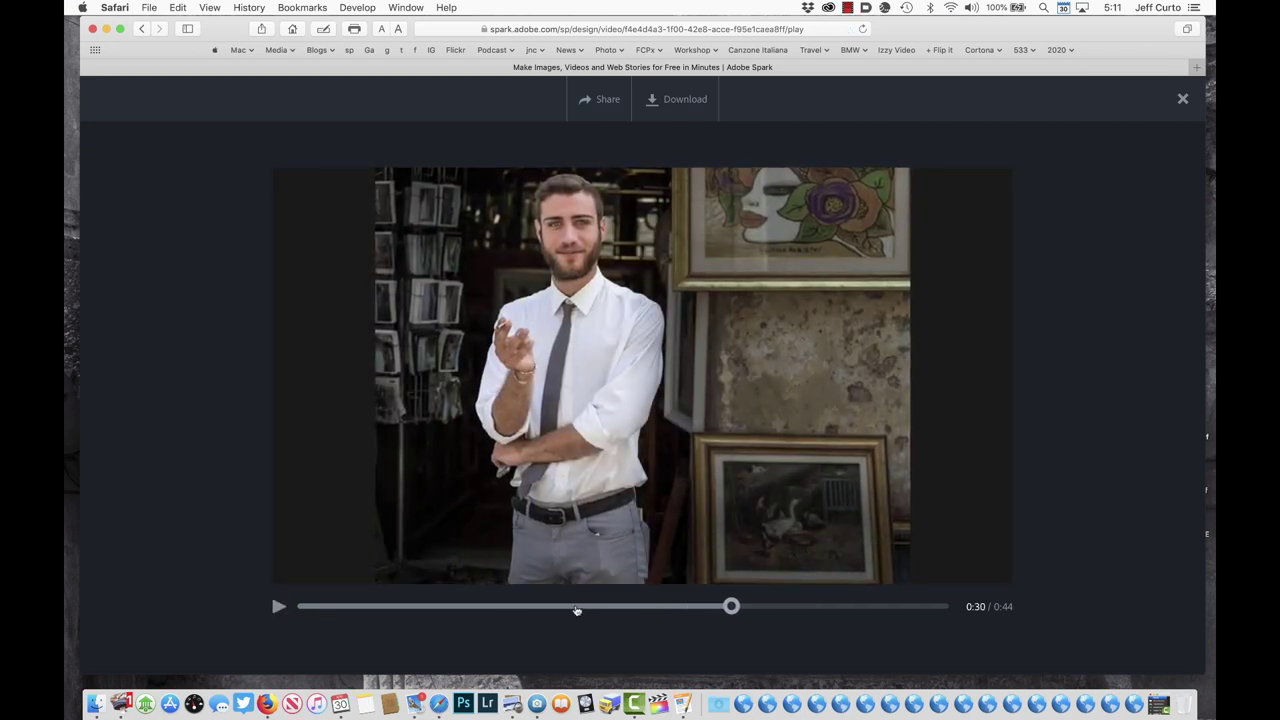
left_click(1182, 101)
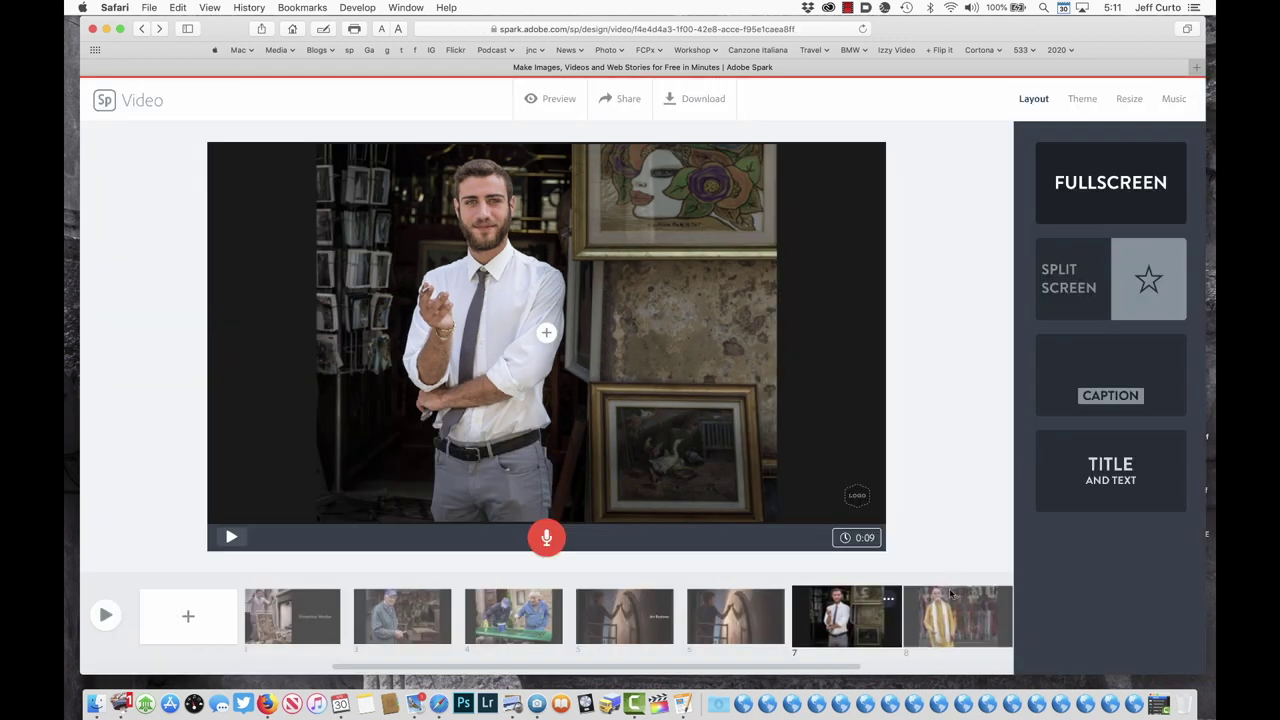
Step: Fill the top line of the Credits slide with "Photographs by" and the photographer's name, and play that slide
scroll(948, 594, "right", 5)
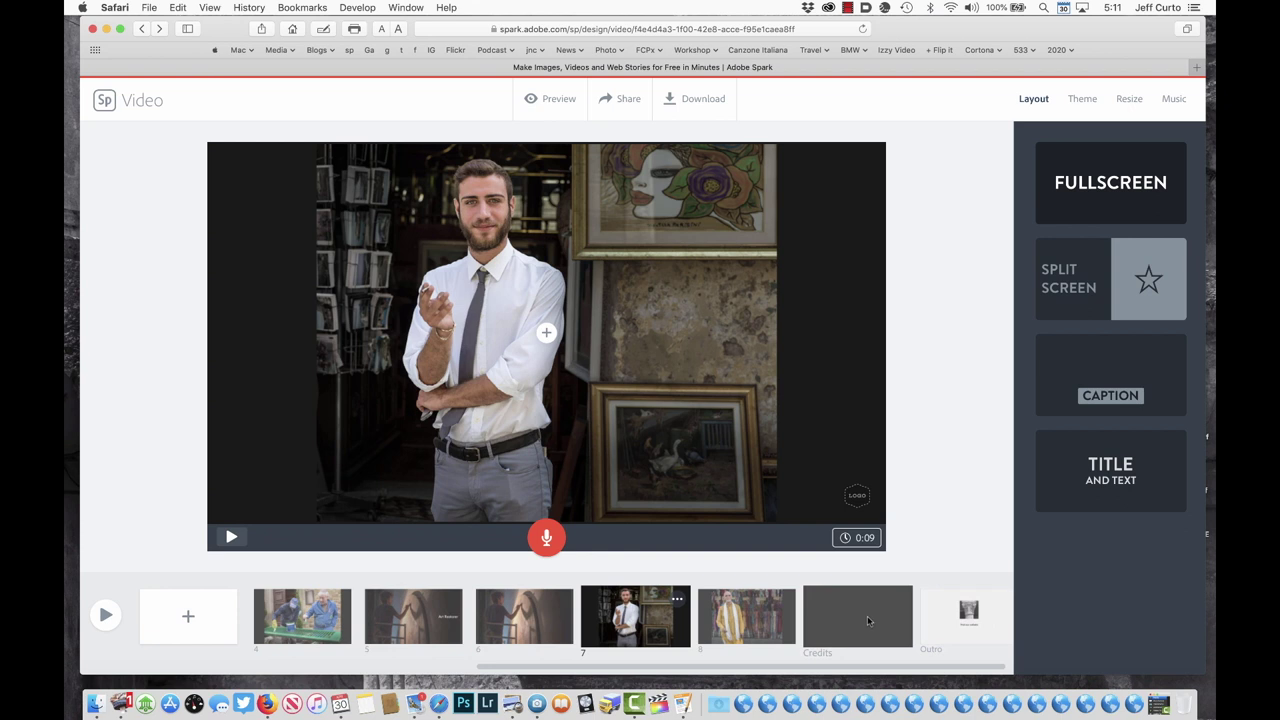
left_click(868, 621)
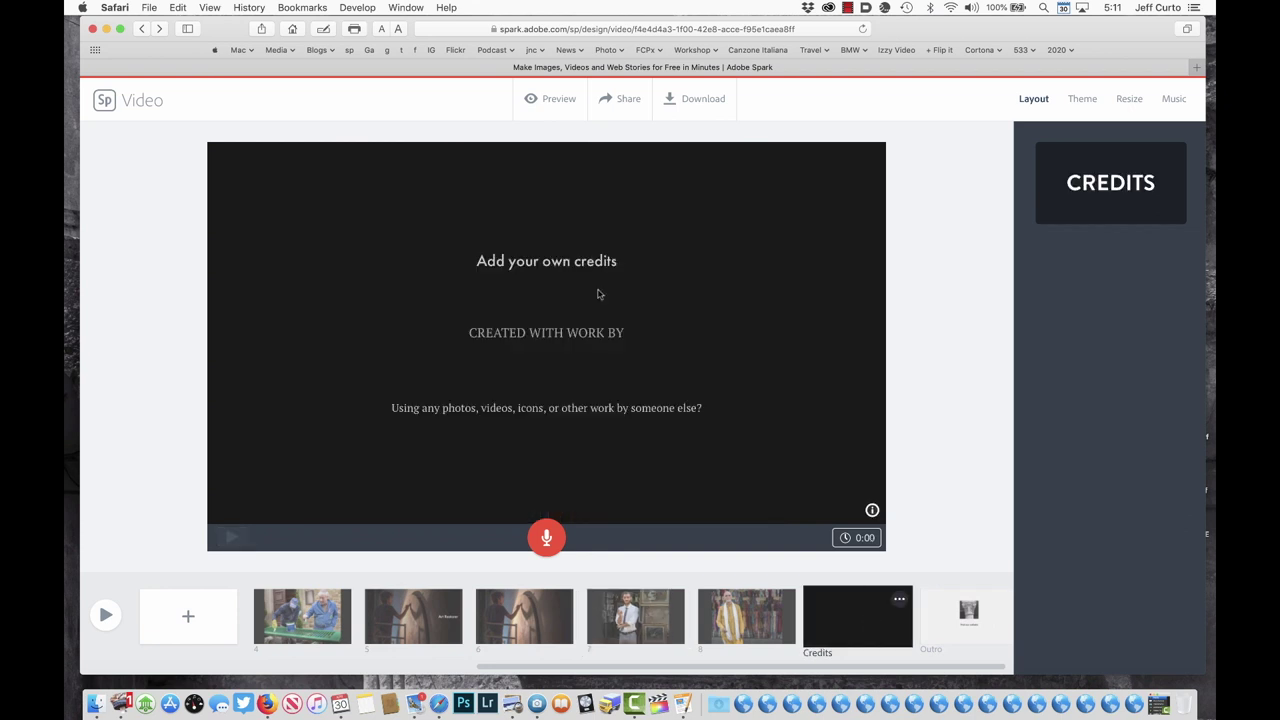
left_click(597, 256)
type("Photographs by Jeff Curto")
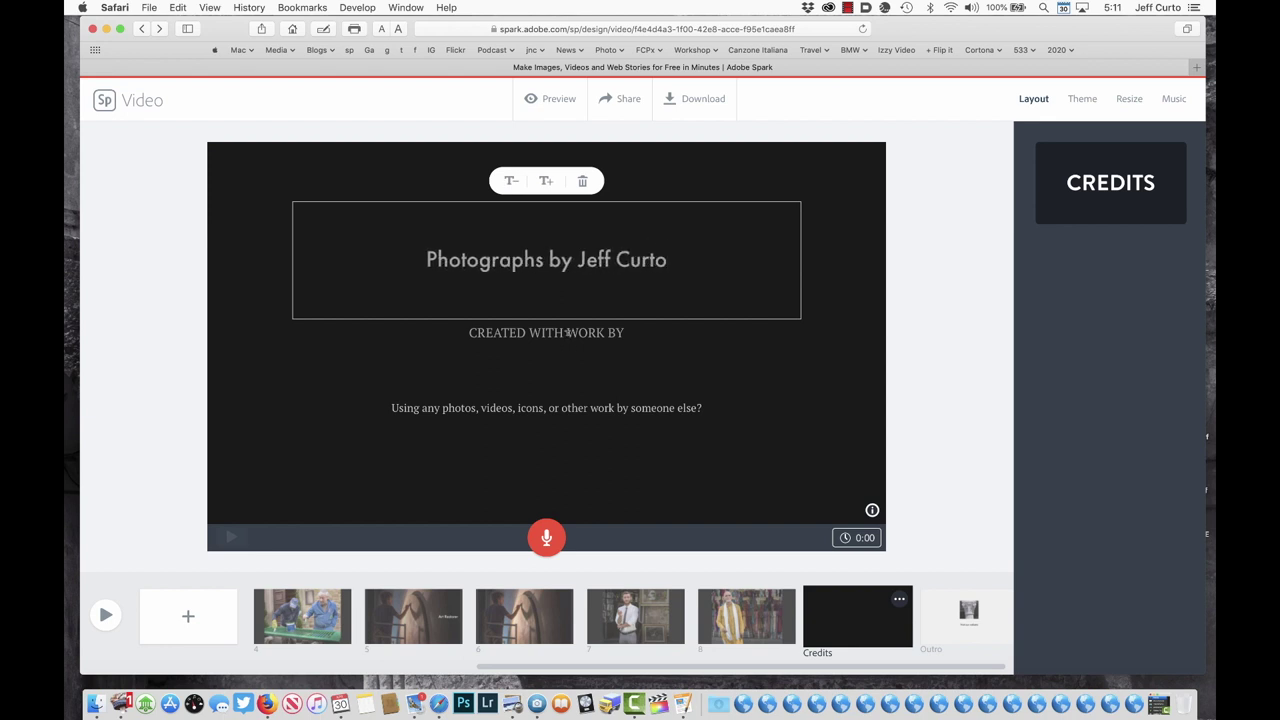
left_click(567, 334)
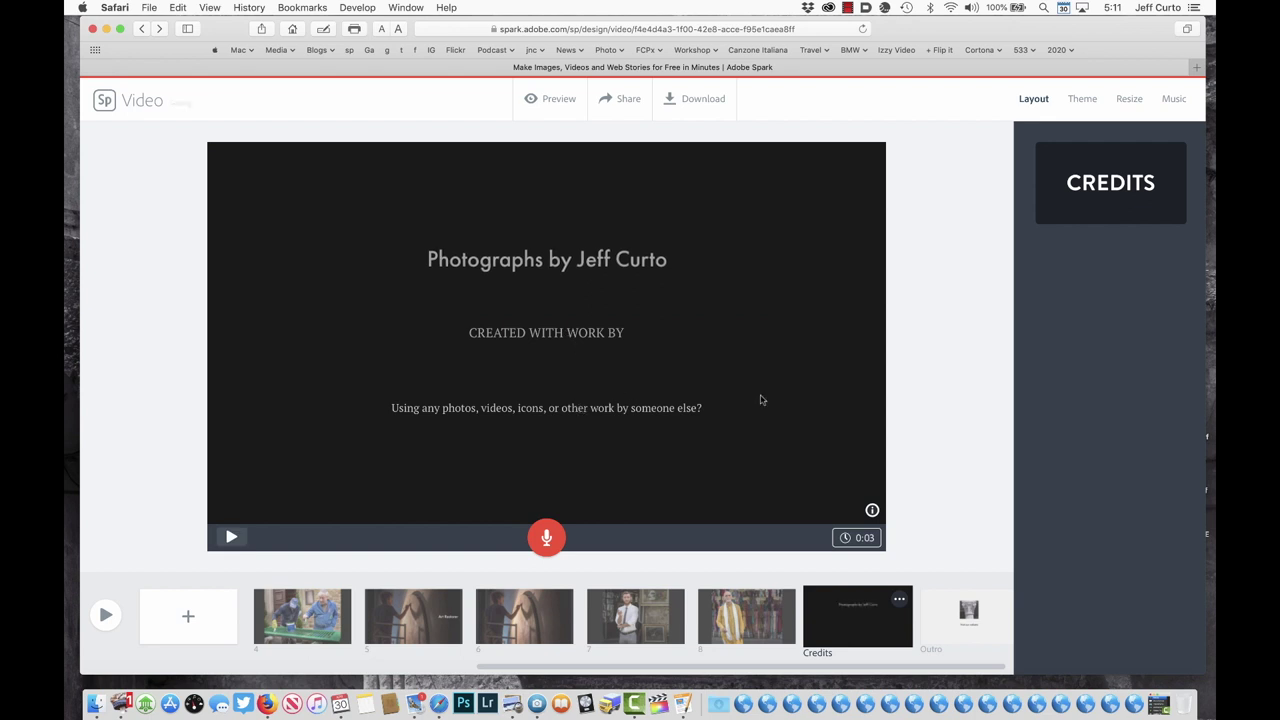
left_click(233, 537)
left_click(972, 622)
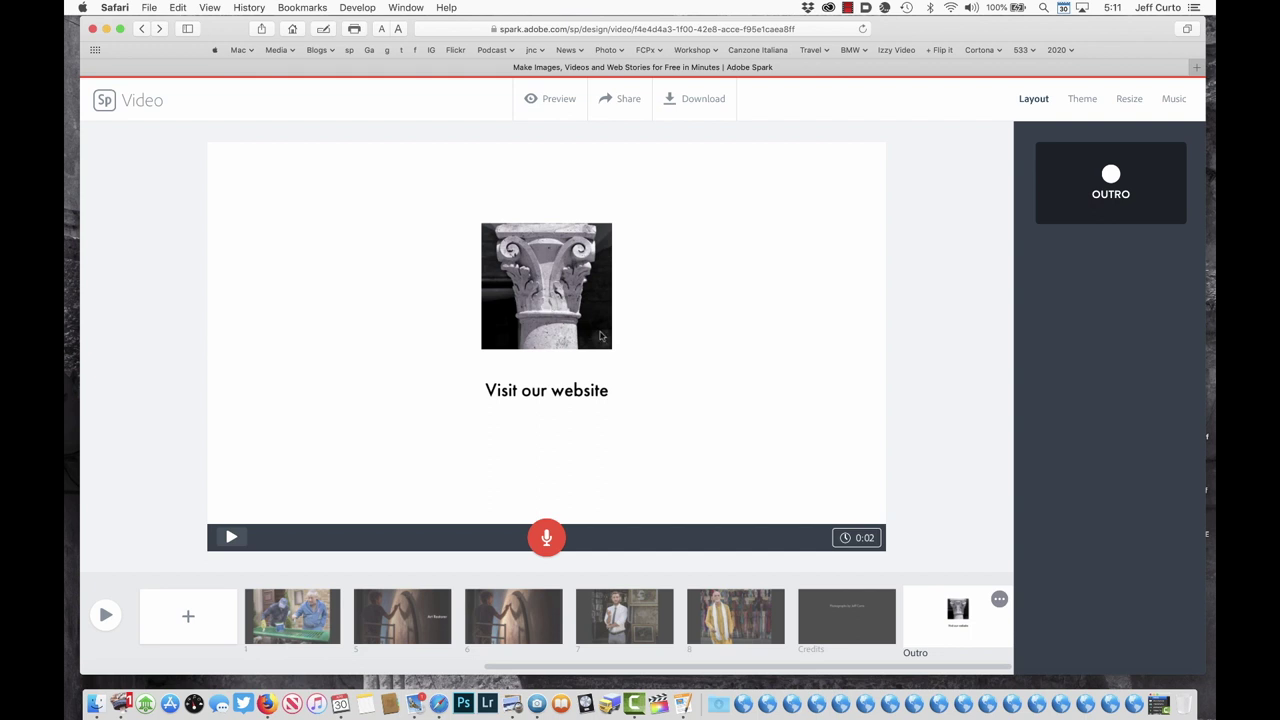
left_click(590, 392)
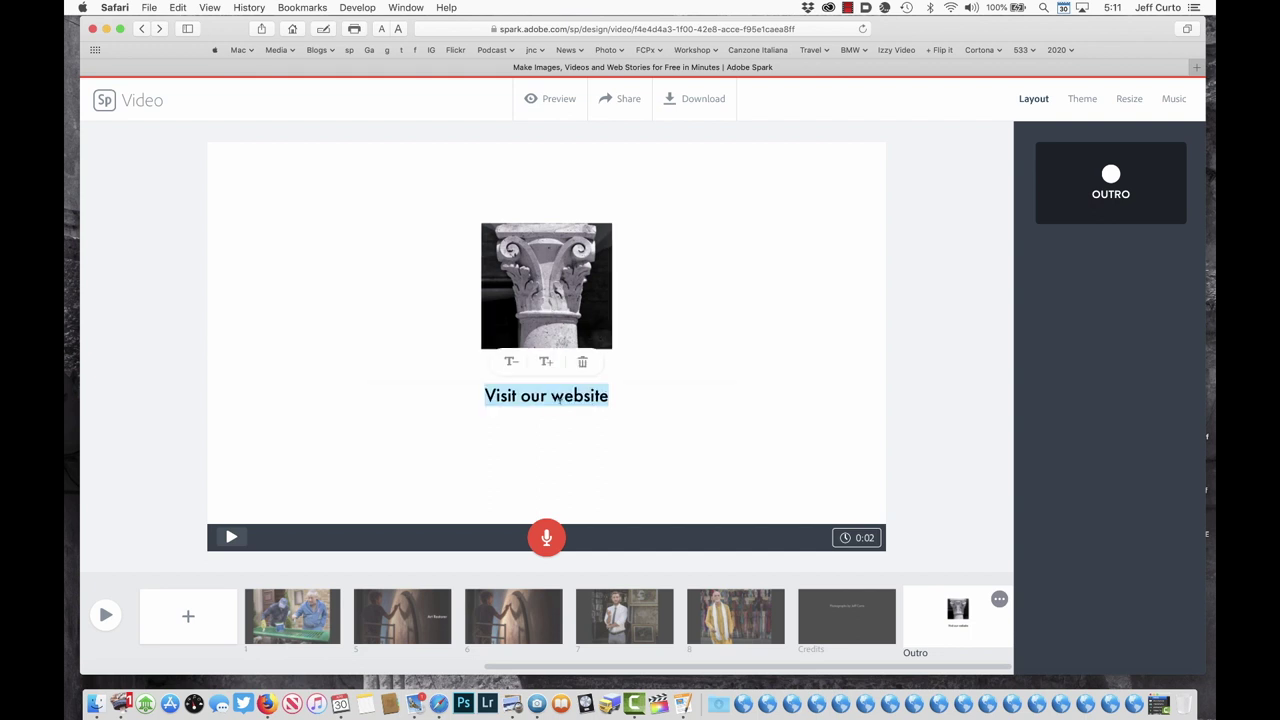
type("phtoo")
key("BackSpace")
key("BackSpace")
key("BackSpace")
key("BackSpace")
key("BackSpace")
type("www.pho")
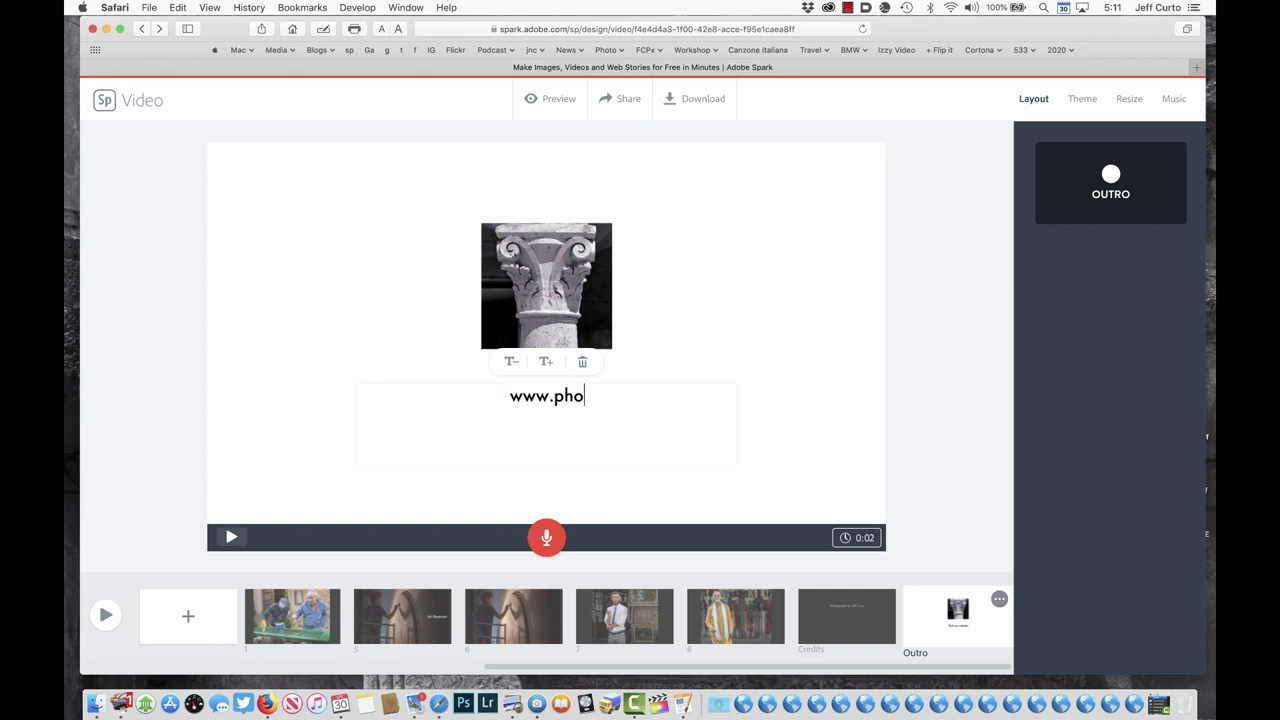
type("tographitaly.com")
key("Escape")
Step: Examine the built-in music tracks across the mood categories from Happy to Warm
left_click(1175, 101)
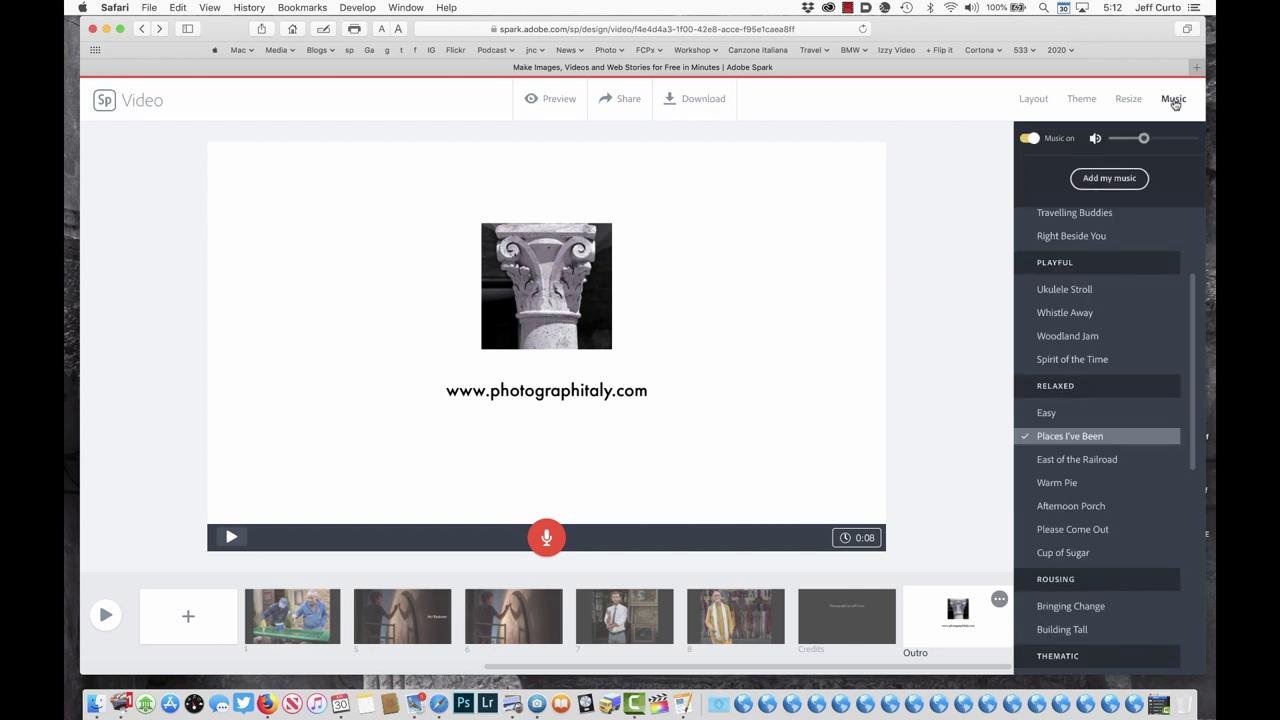
scroll(1110, 300, "up", 4)
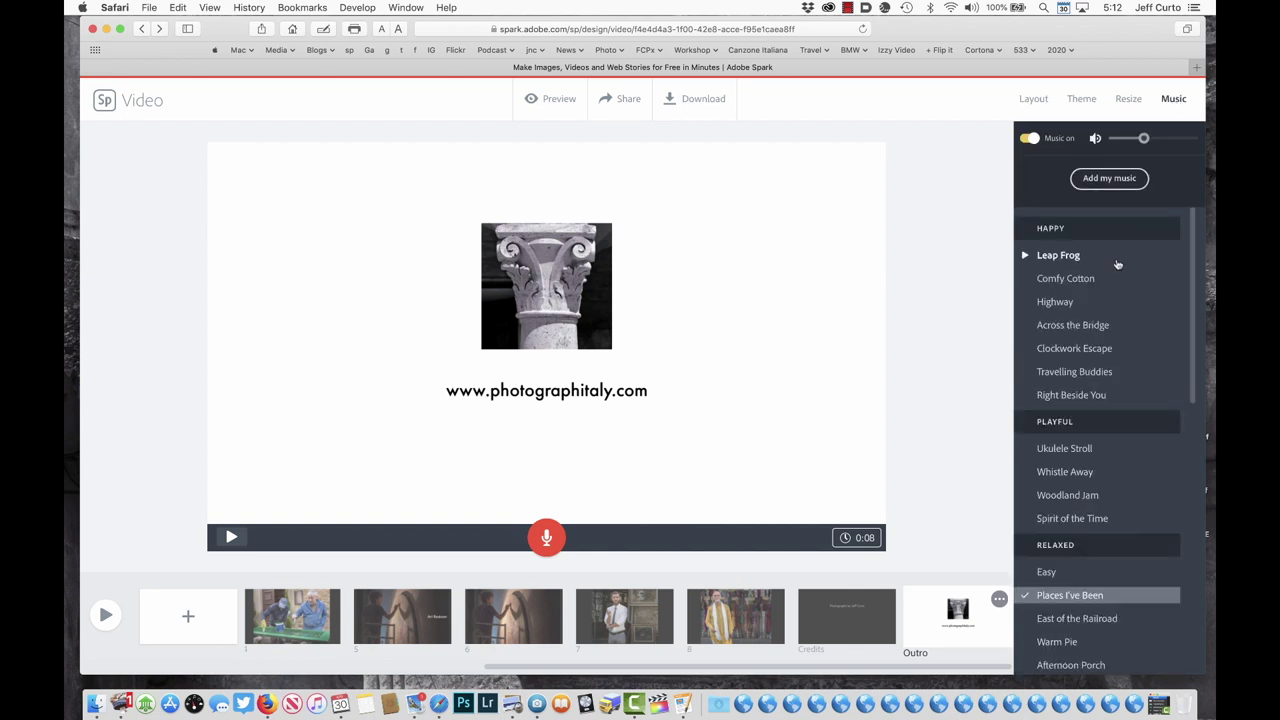
scroll(1120, 270, "down", 4)
scroll(1121, 280, "down", 12)
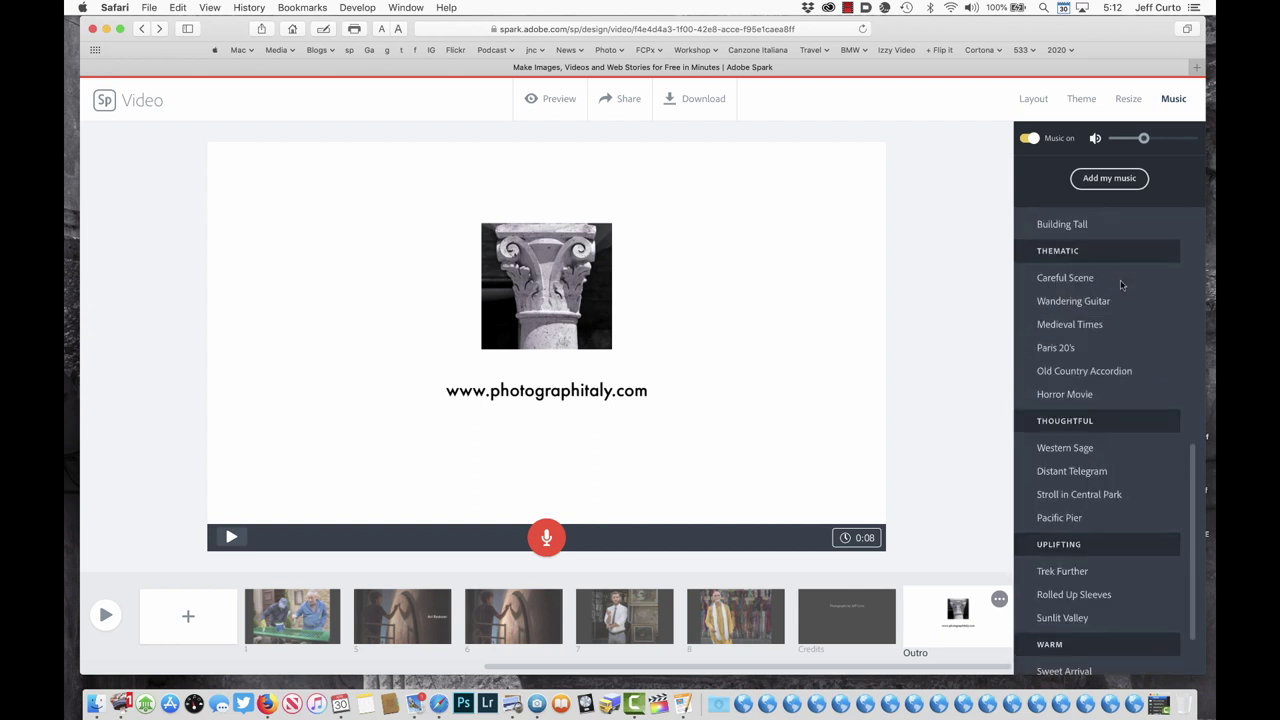
scroll(1121, 285, "down", 2)
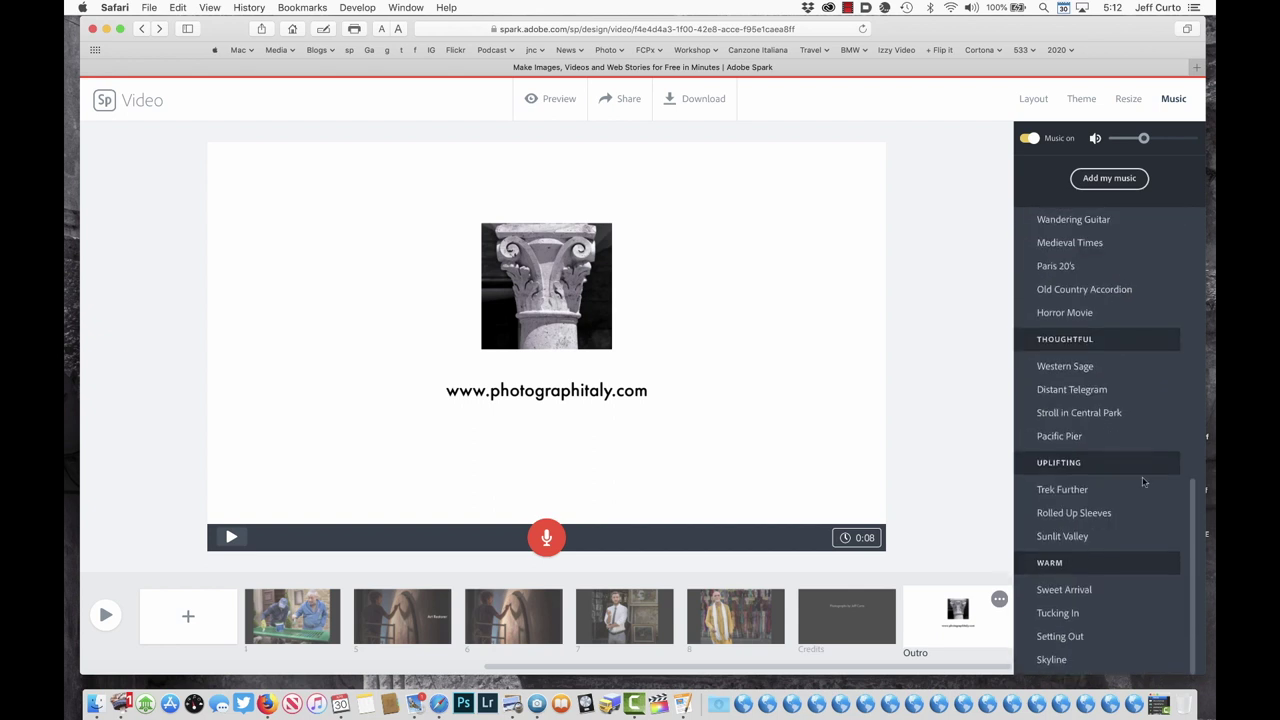
scroll(1100, 434, "up", 14)
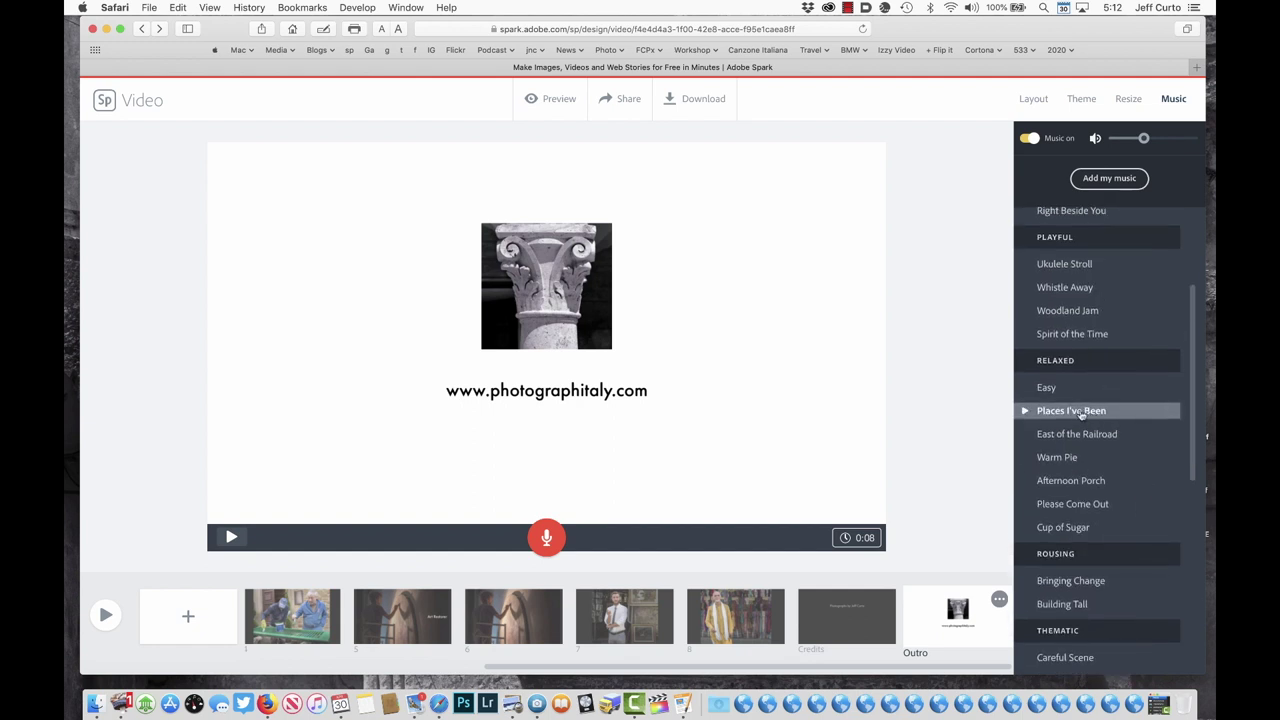
scroll(1070, 413, "down", 7)
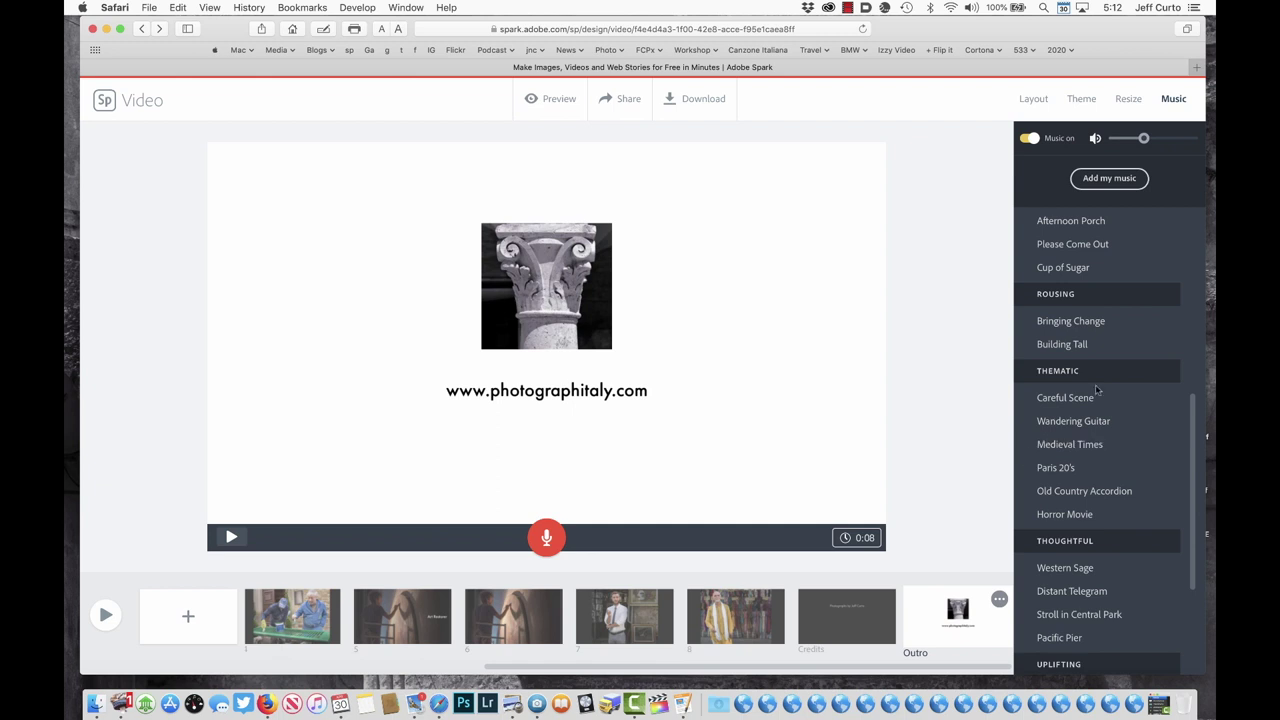
scroll(1148, 358, "up", 12)
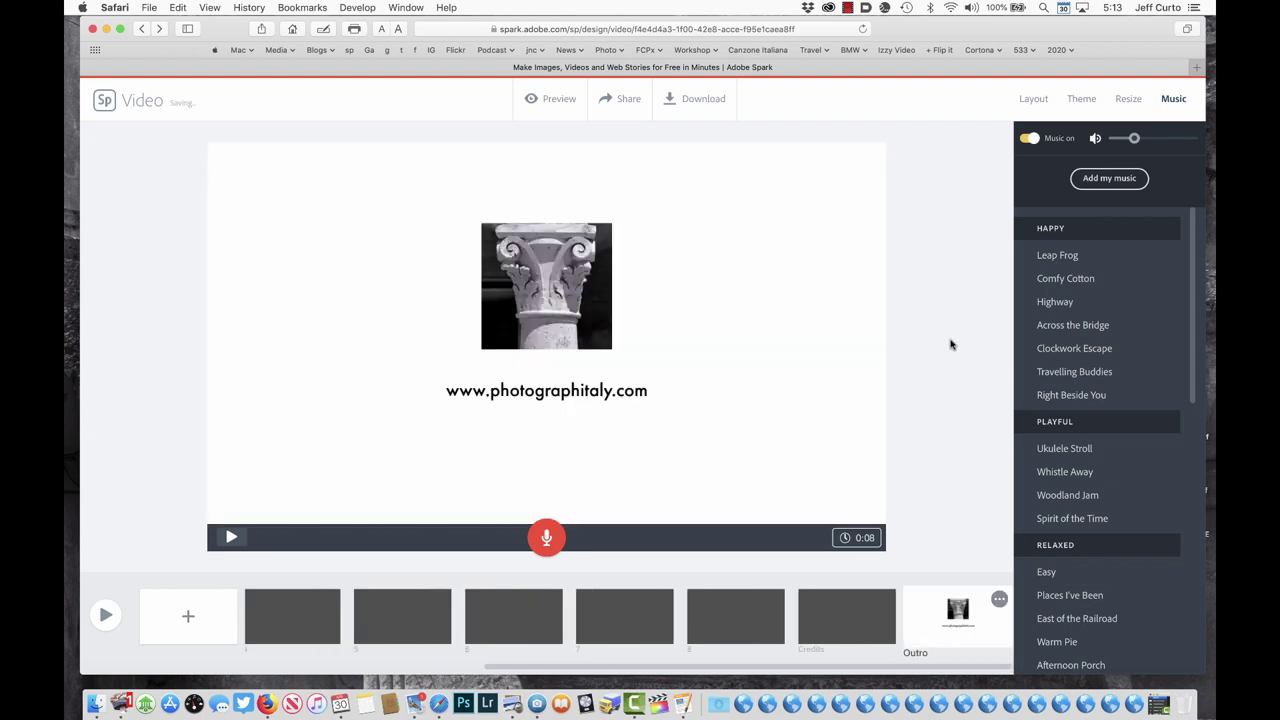
Step: Publish the "Italians At Work" video with a shareable link, select the link and close the sharing dialog
left_click(630, 100)
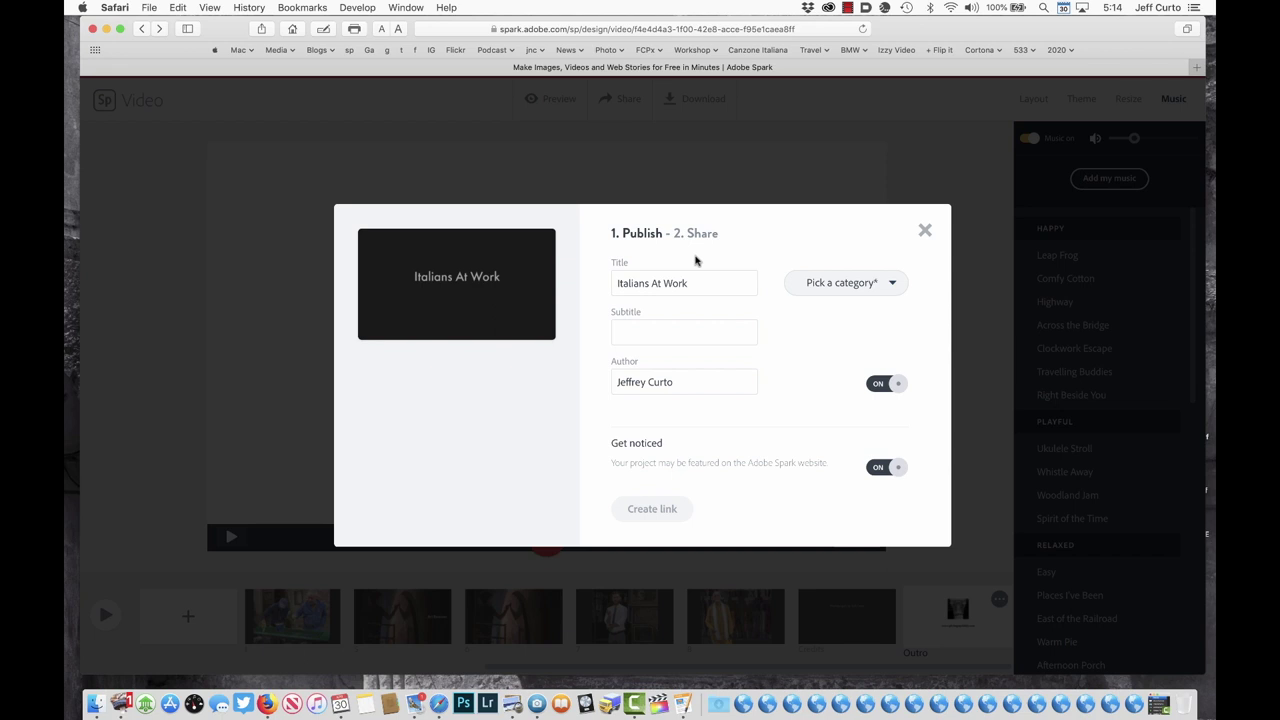
left_click(668, 510)
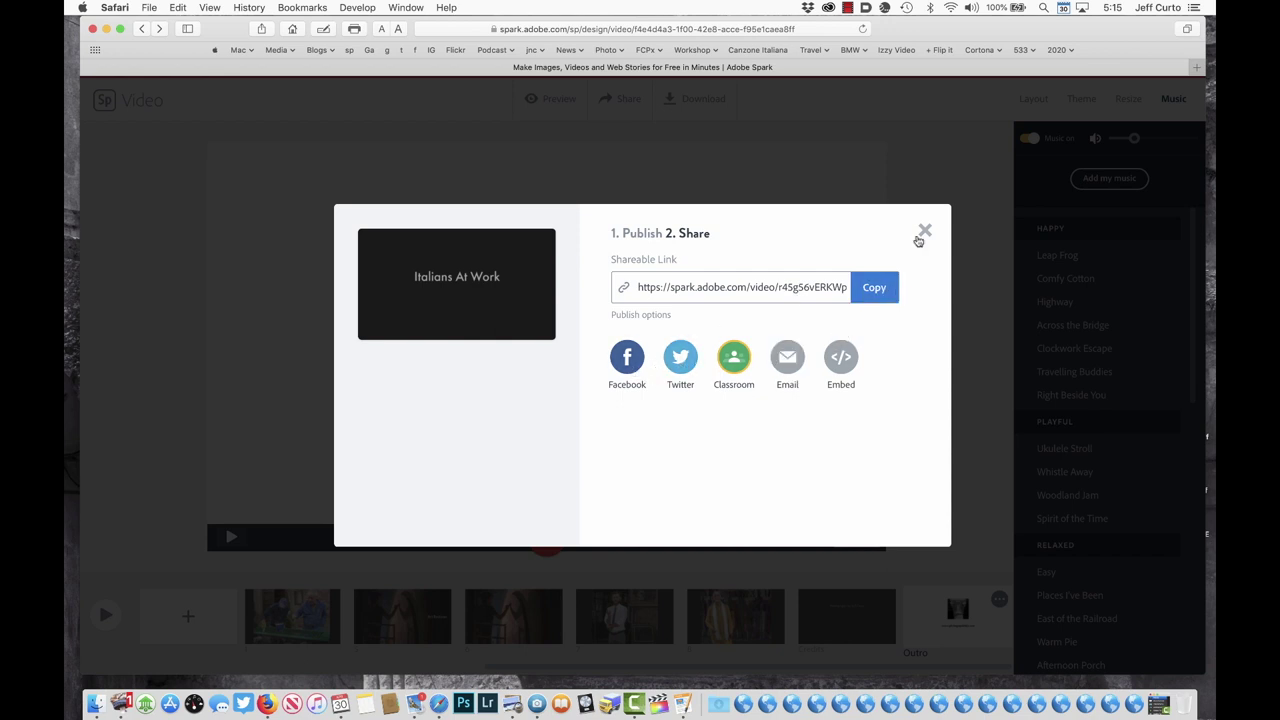
left_click(820, 291)
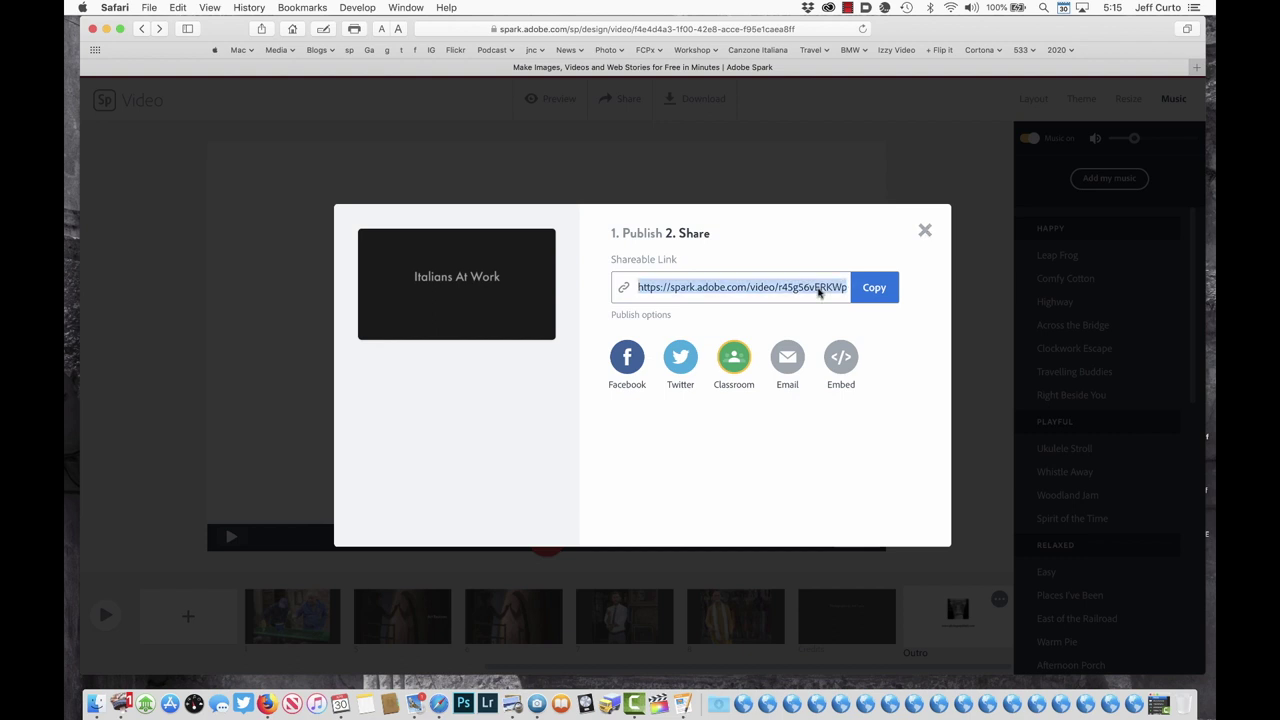
left_click(924, 231)
Step: Start preparing the video for download and dismiss the download dialog
left_click(706, 102)
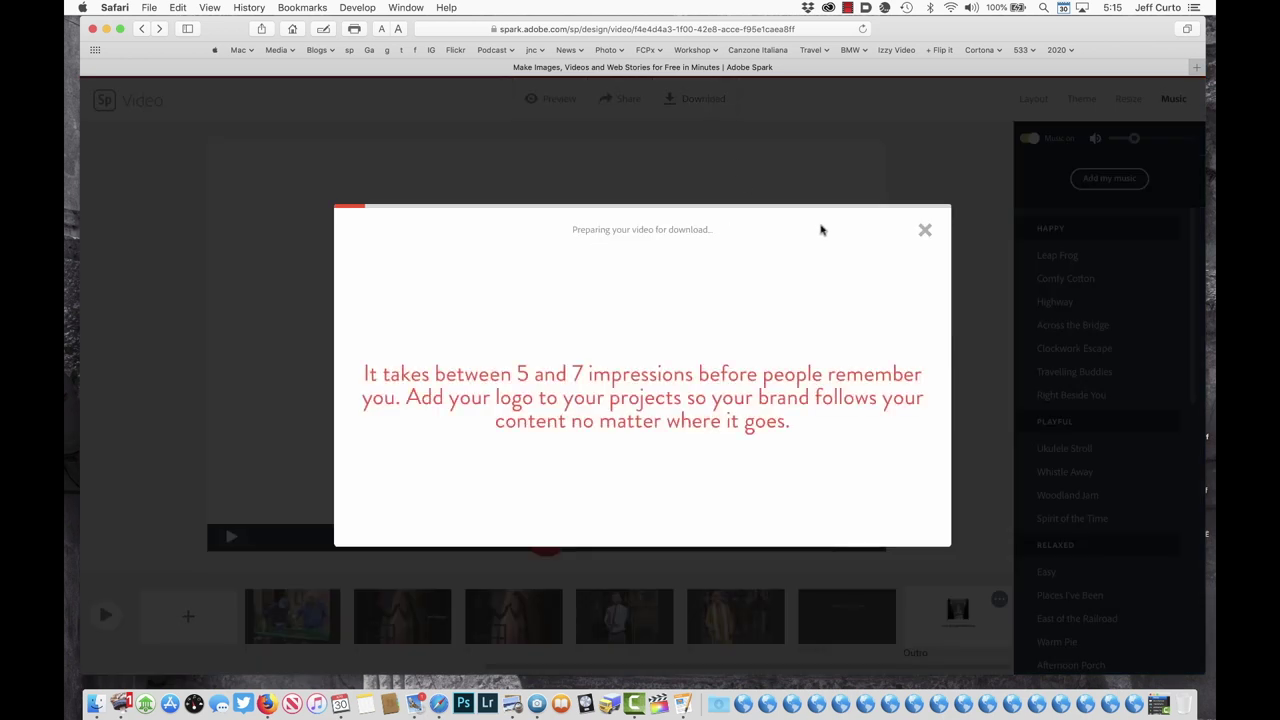
left_click(924, 231)
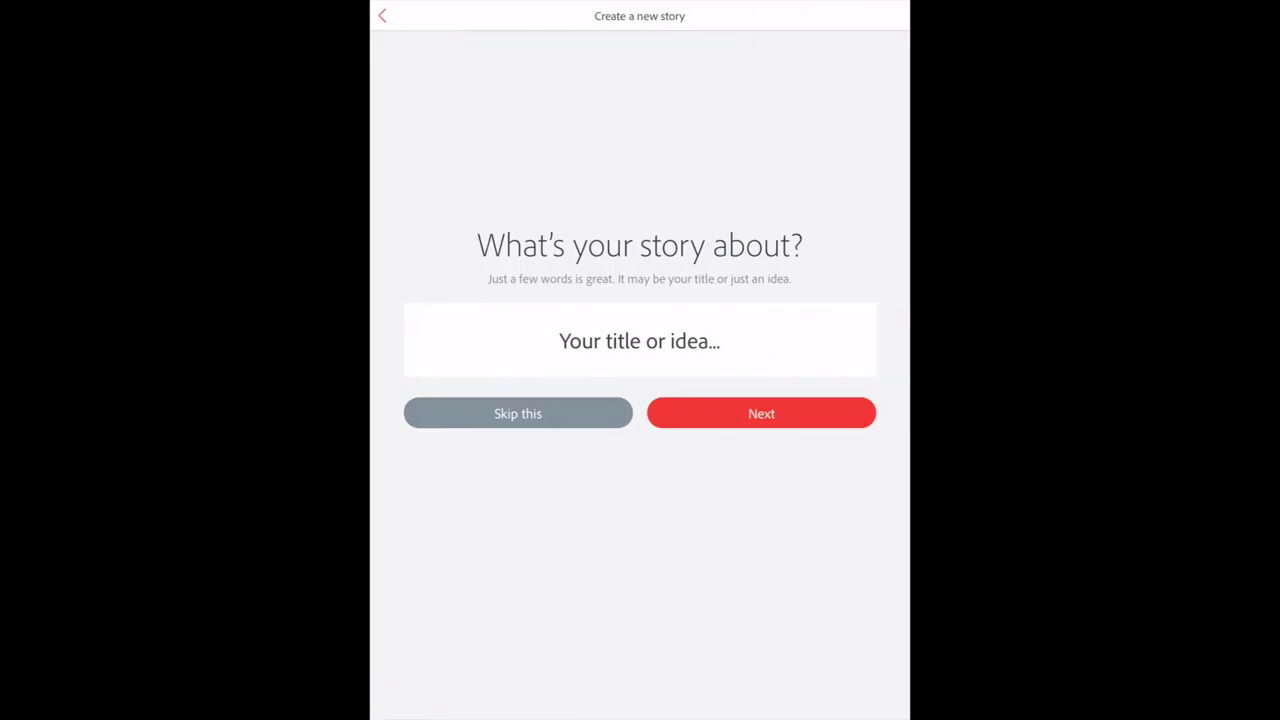
Step: In the Adobe Spark Video iPad app, title a new story "Italians At Work" and start it from scratch
left_click(559, 340)
type("Ital")
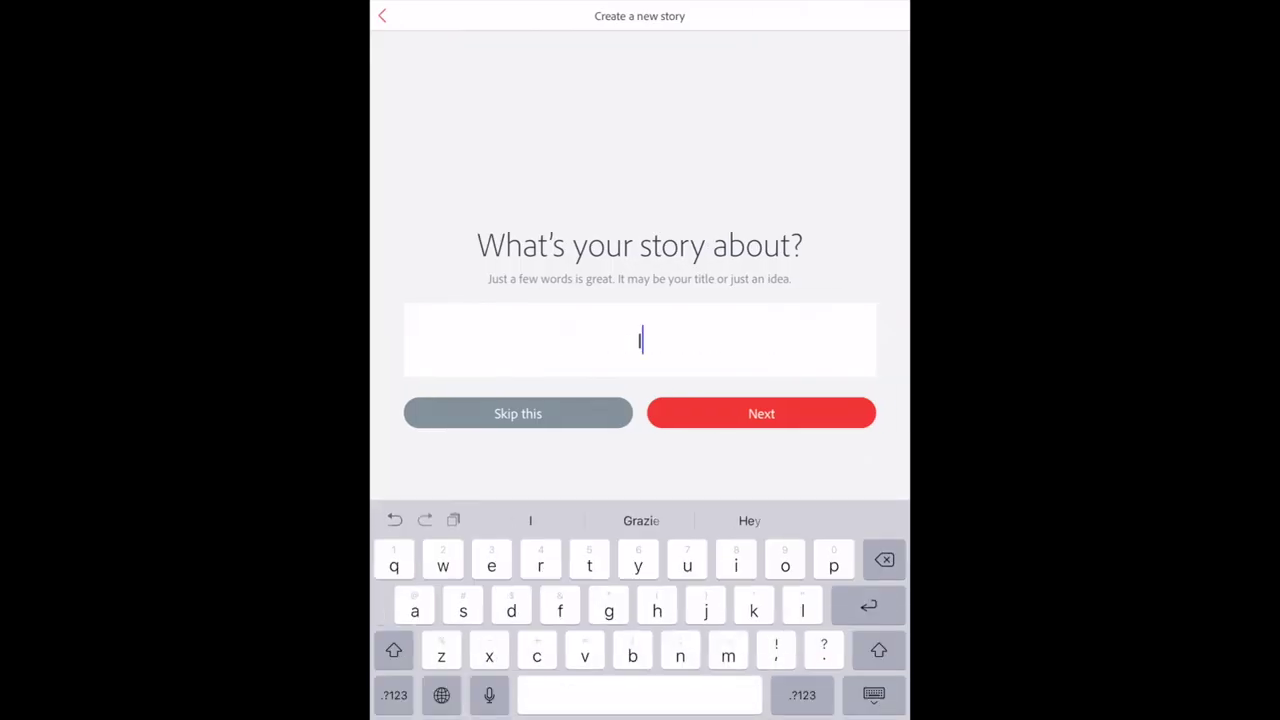
type("ia")
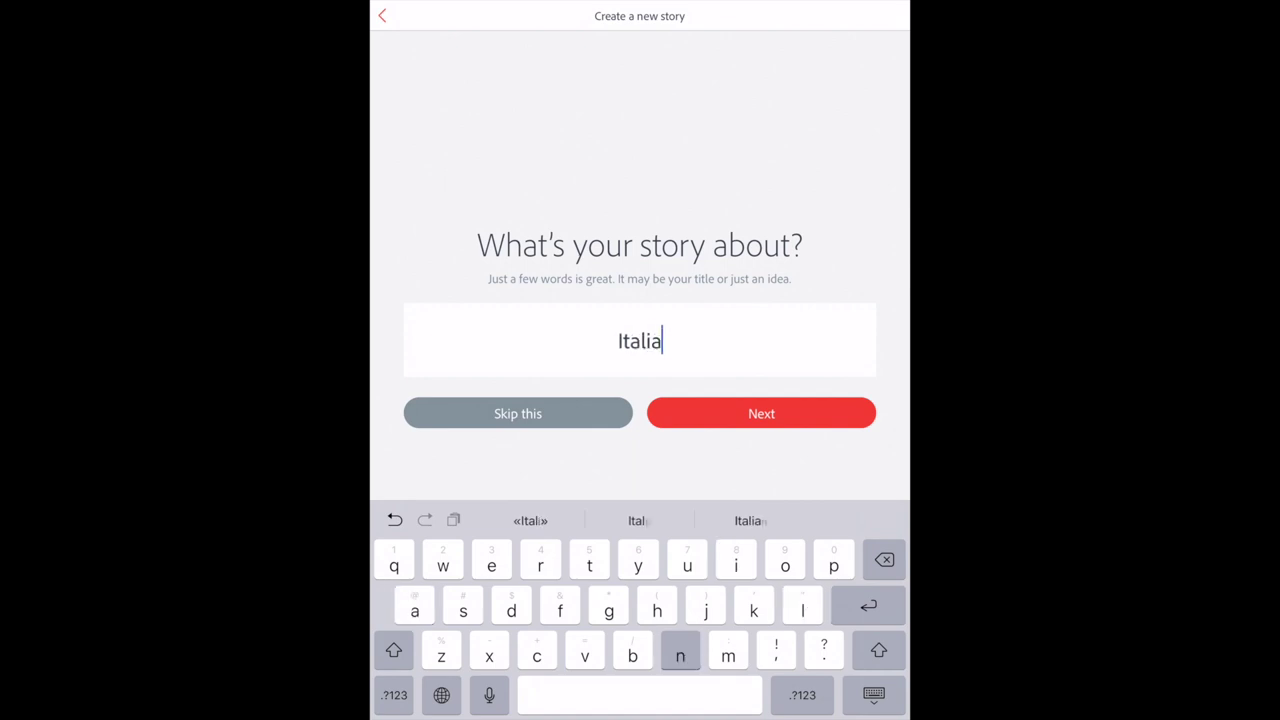
type("ns At Work")
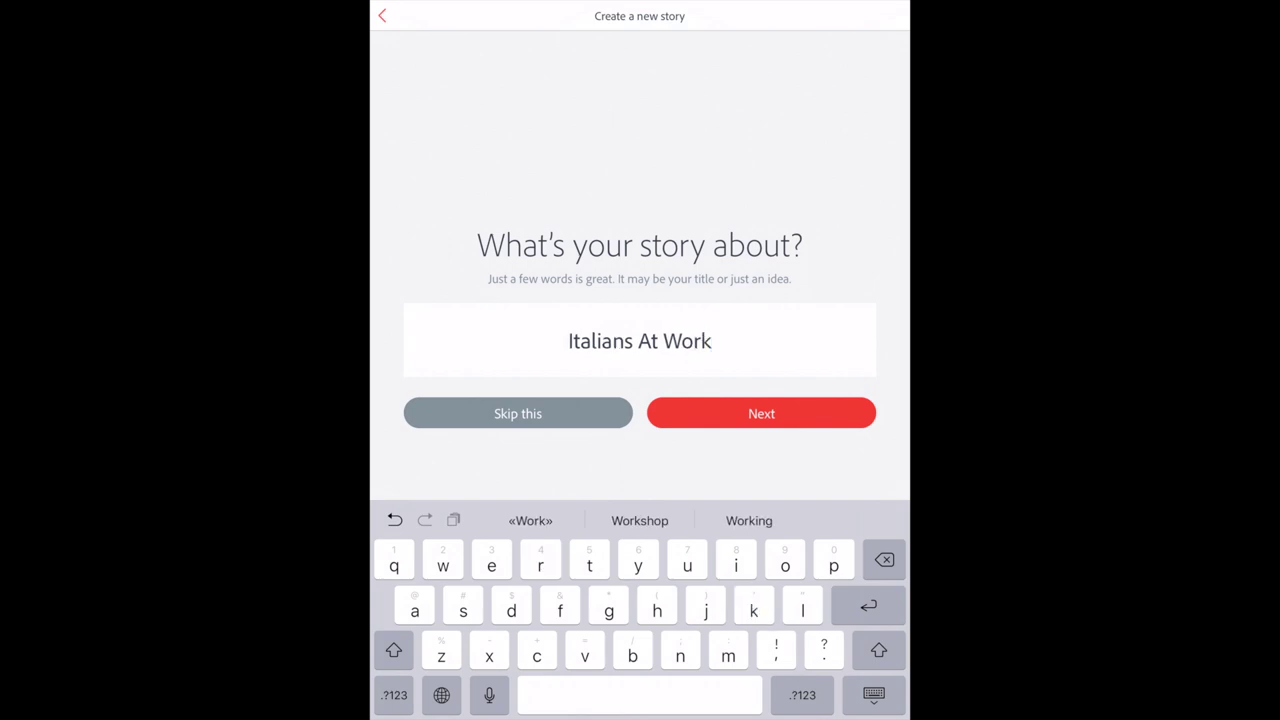
key("Return")
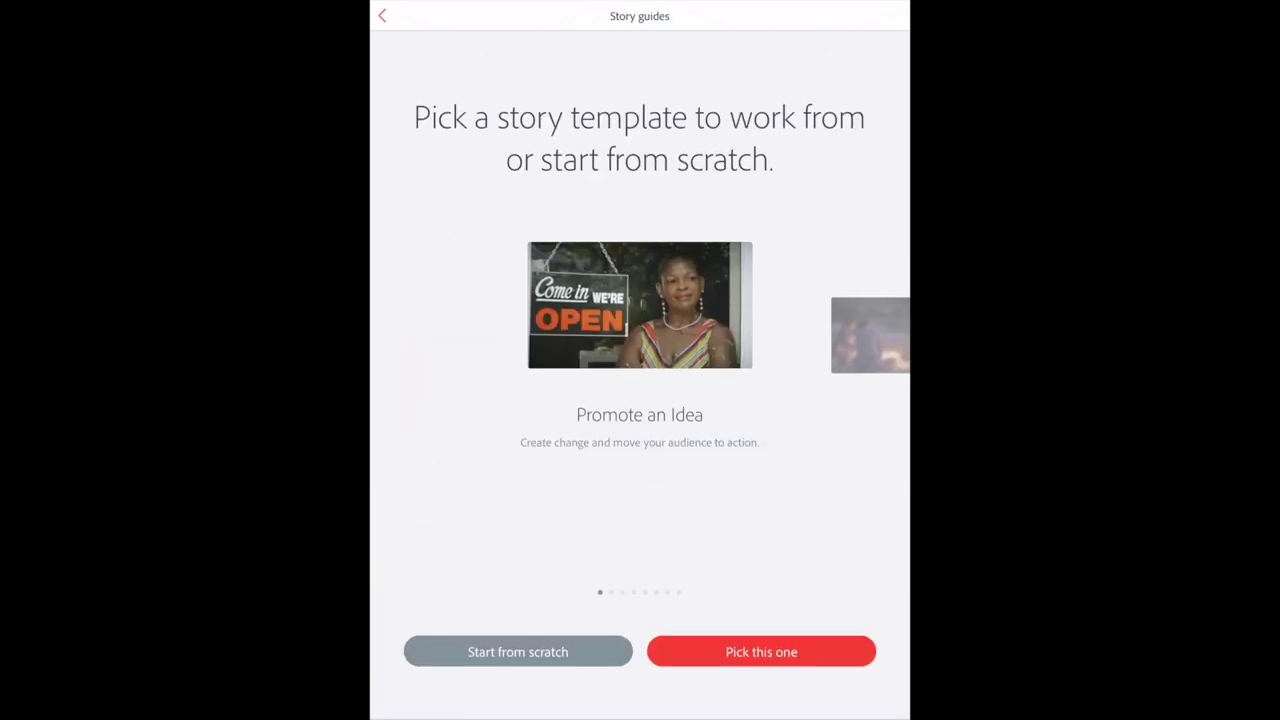
left_click(518, 651)
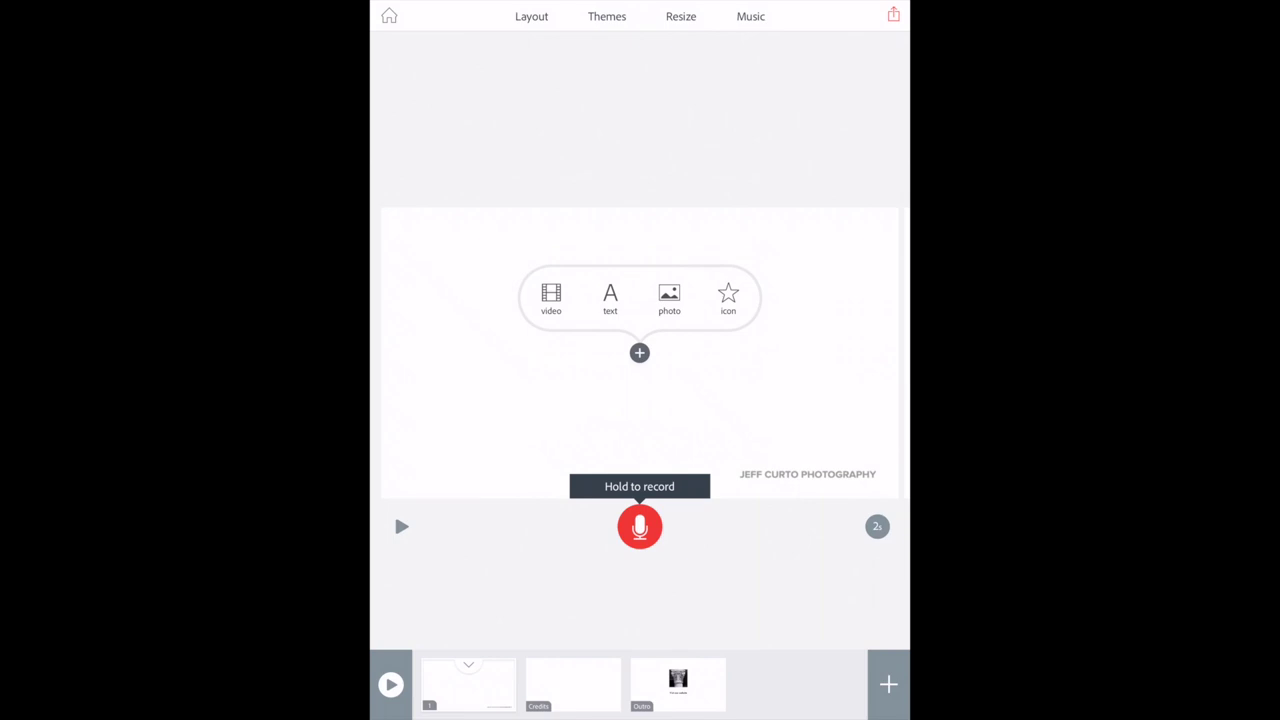
Step: Open the photos stored on the iPad as the source for the first slide's photo
left_click(669, 298)
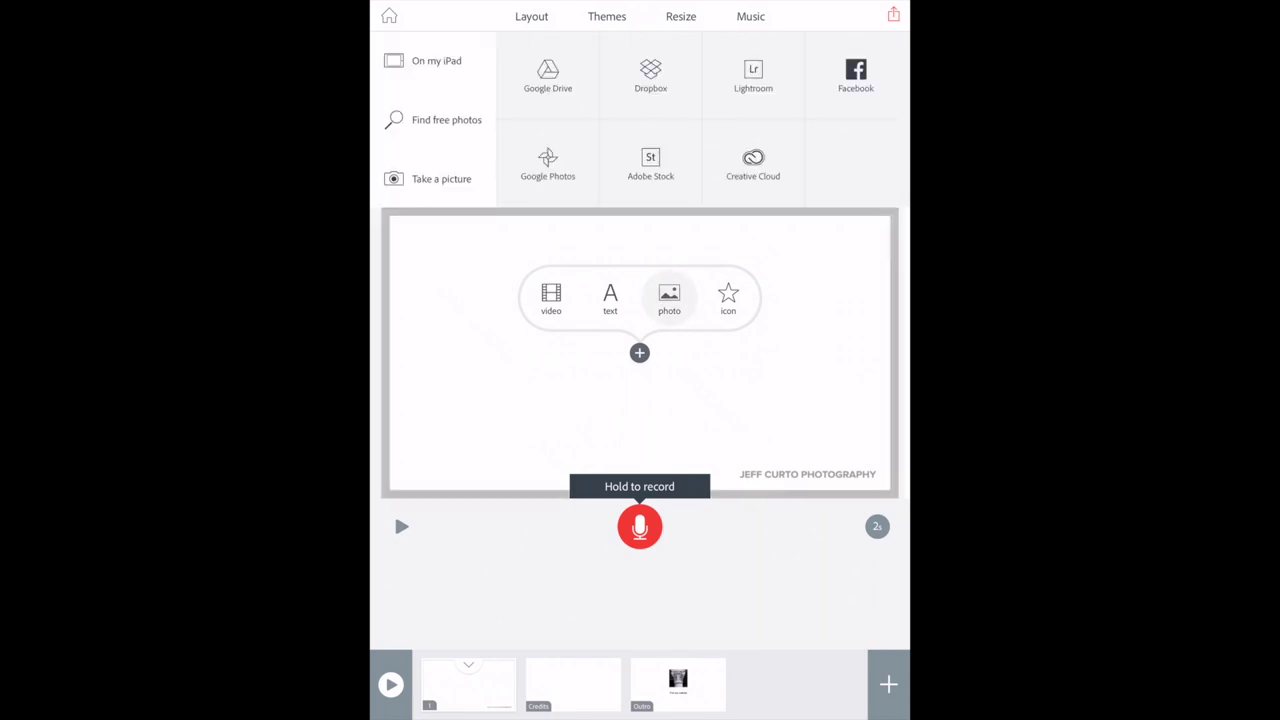
left_click(436, 61)
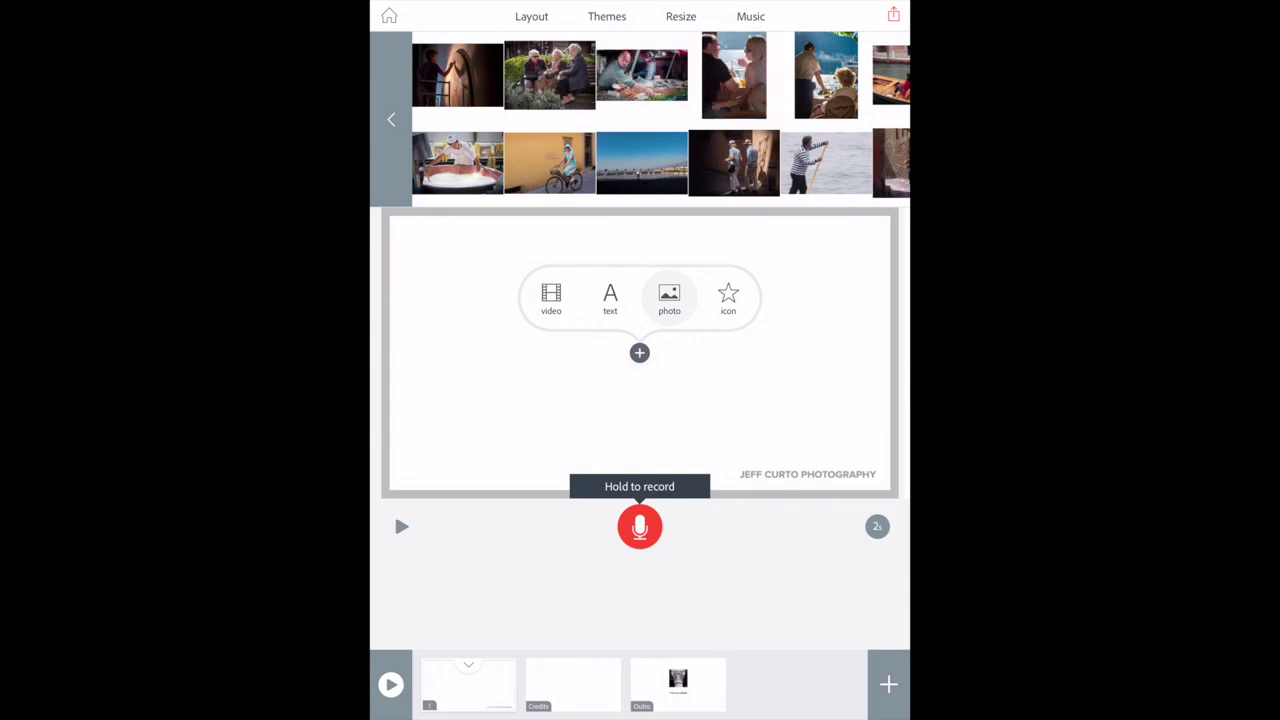